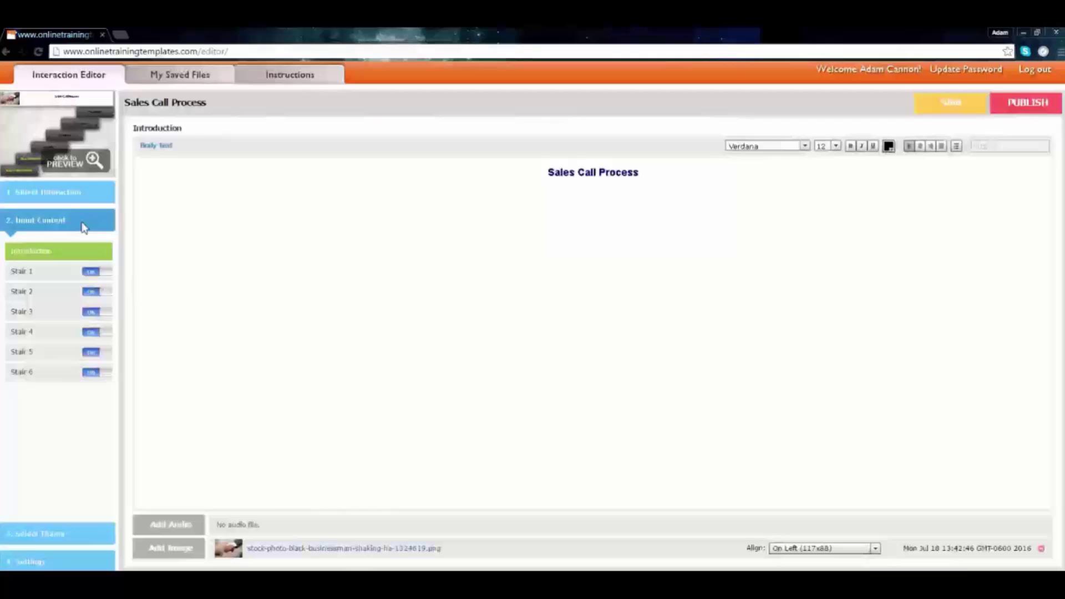
Step: Preview the stairs interaction and try the Step 1 pre-call plan popup
click(75, 167)
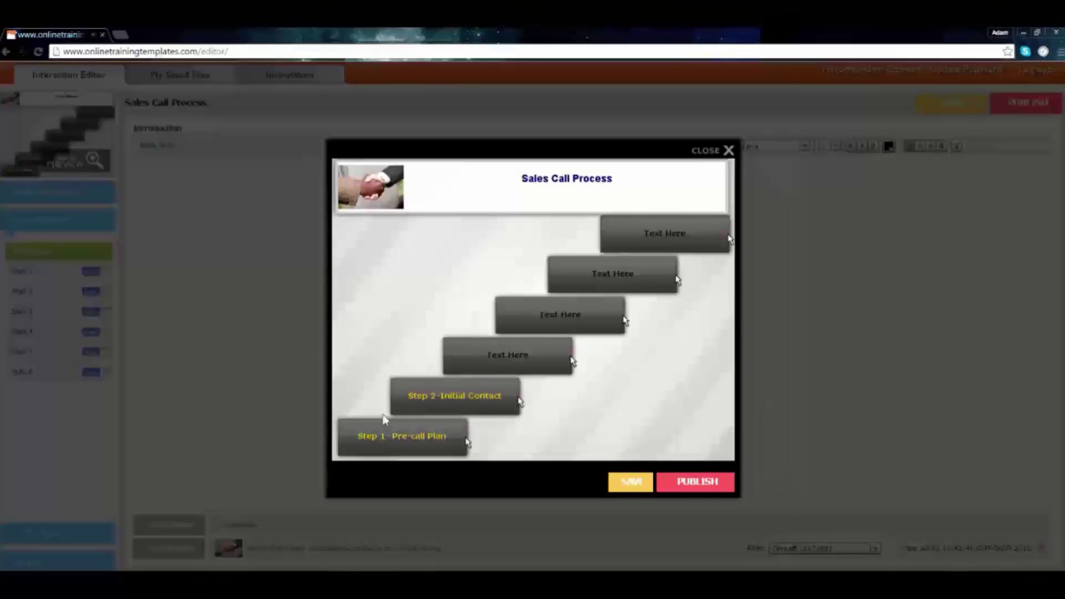
click(387, 433)
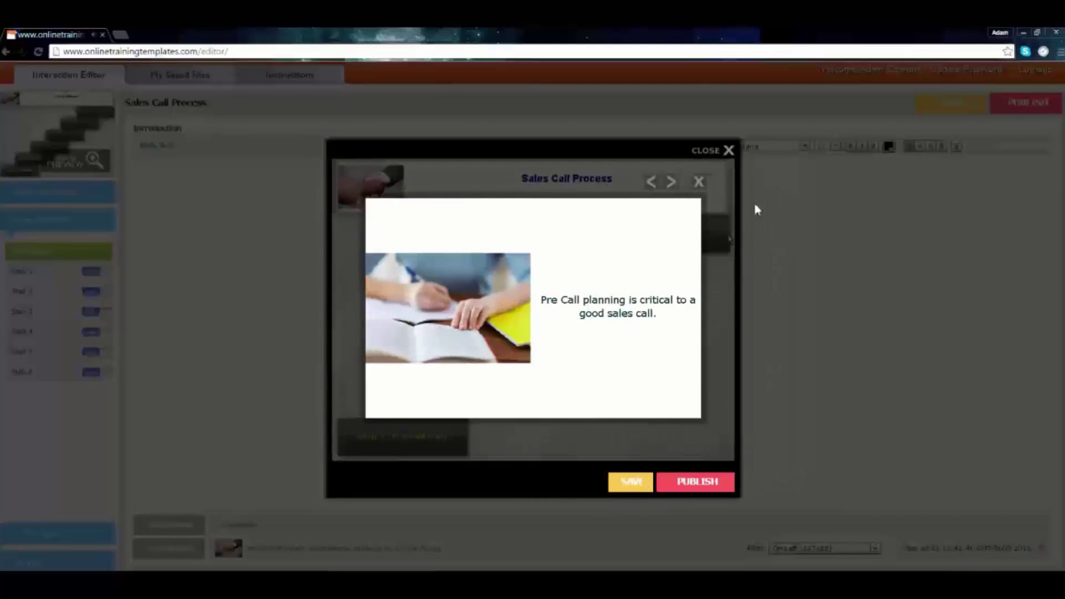
click(721, 151)
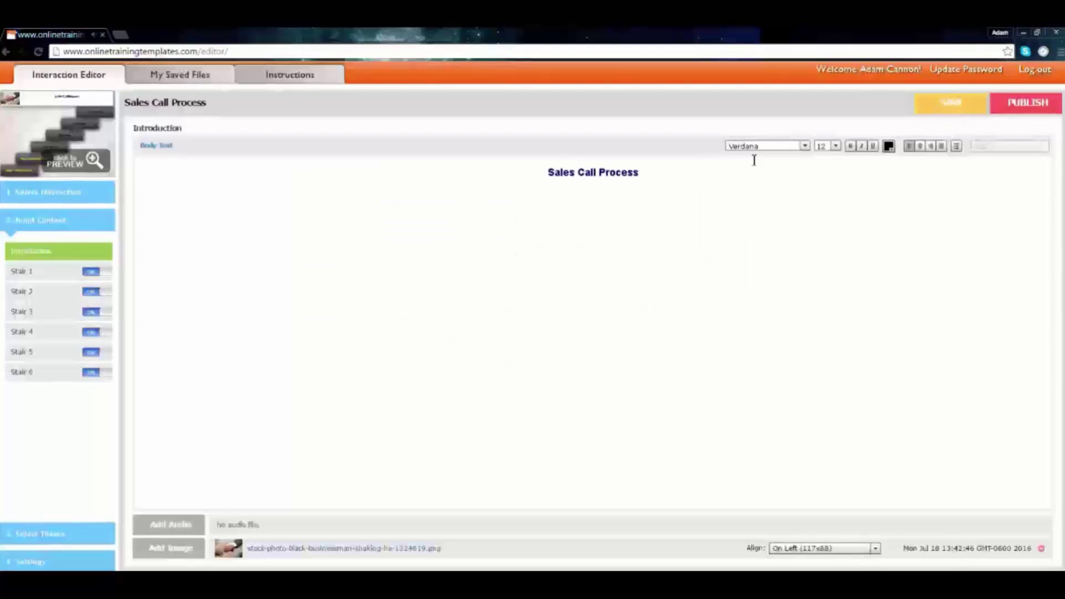
Step: Publish the interaction as an HTML5 download, Sales Call Process.zip
click(1029, 103)
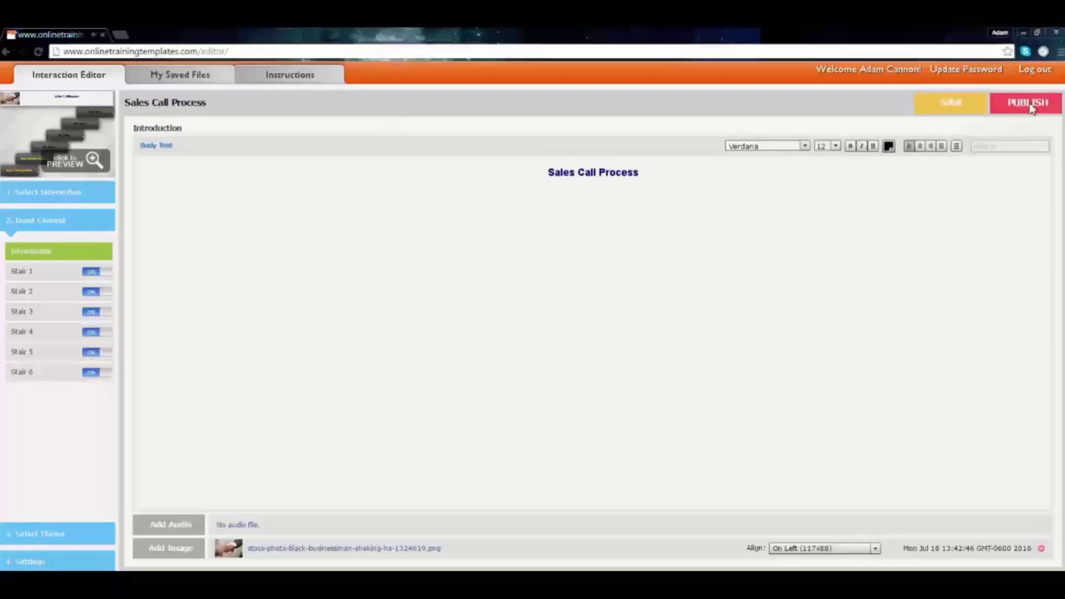
click(617, 222)
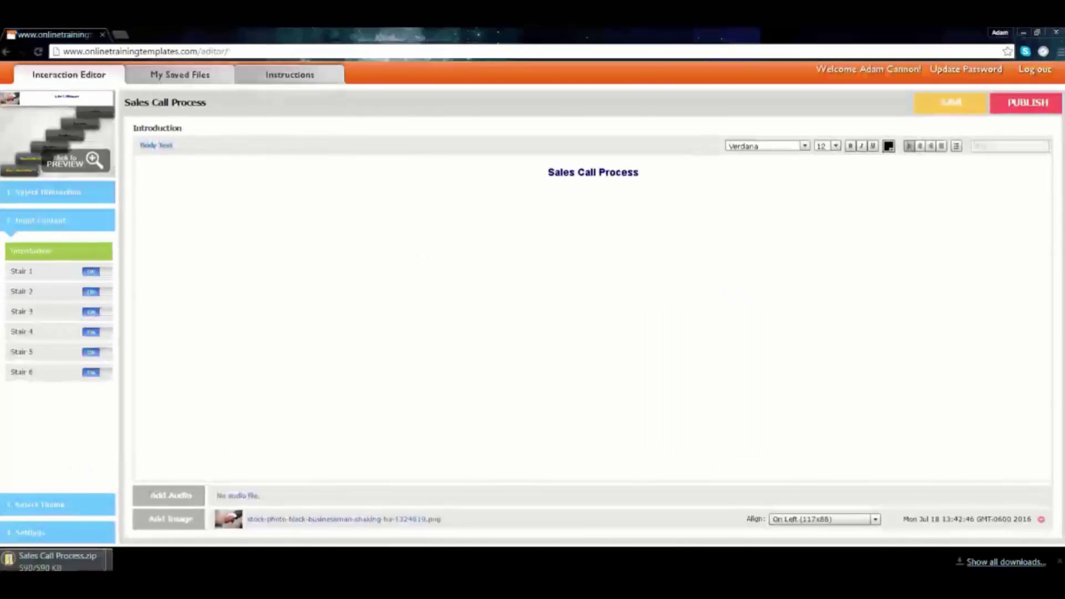
Step: Show the downloaded Sales Call Process.zip in its Downloads folder
click(112, 558)
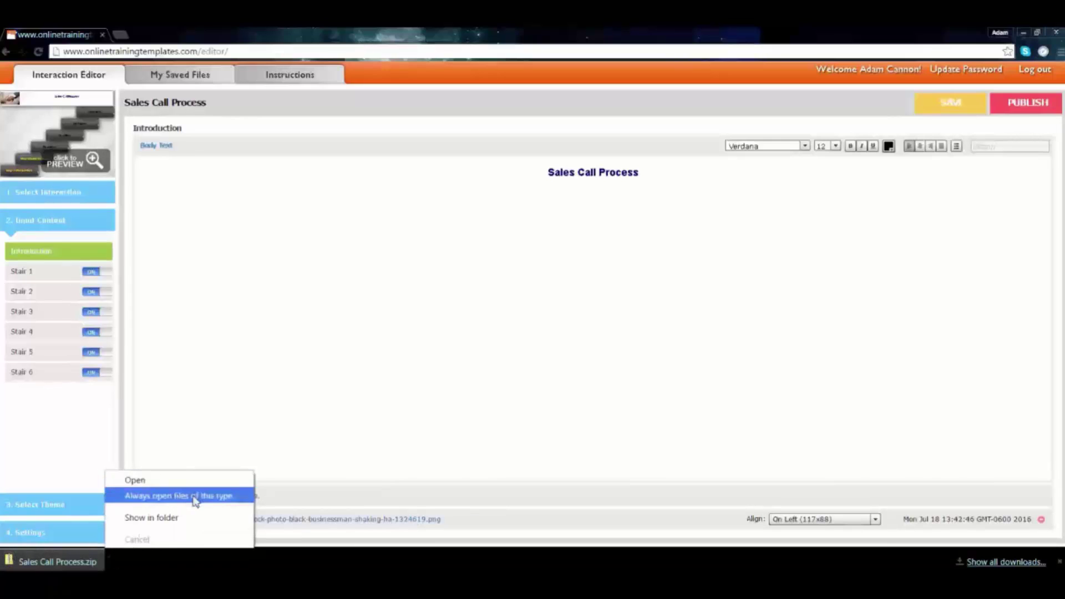
click(170, 517)
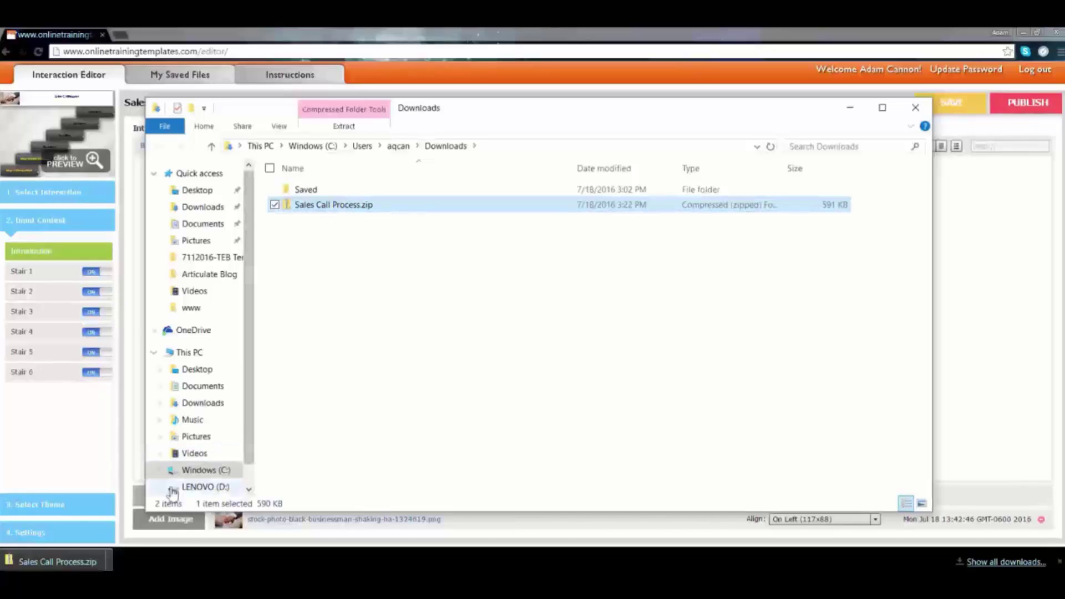
mouse_move(201, 470)
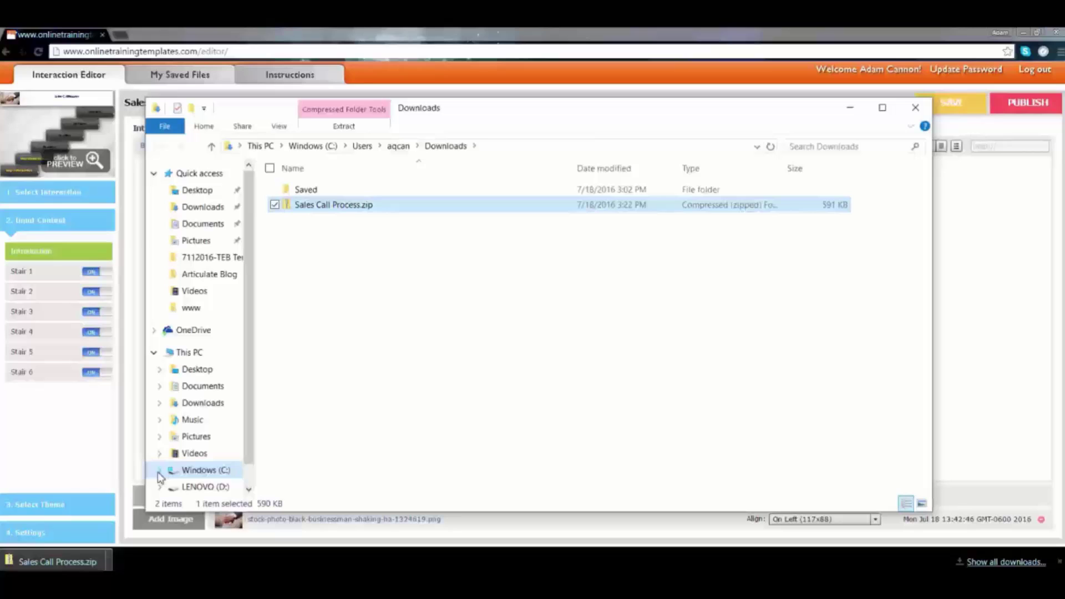
Step: Start extracting all files from Sales Call Process.zip and browse for a destination
click(160, 471)
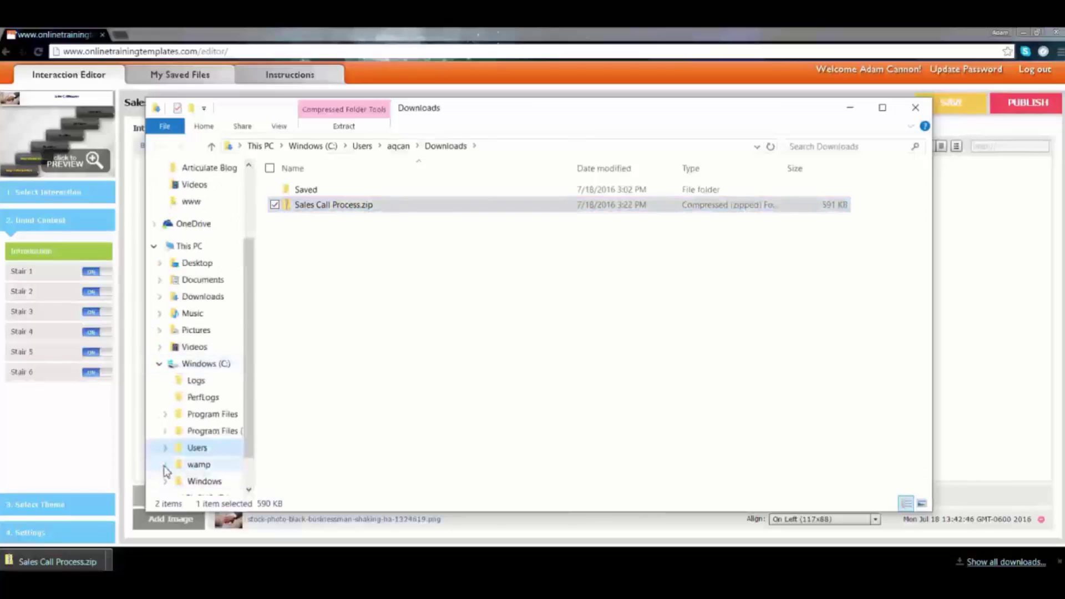
click(165, 467)
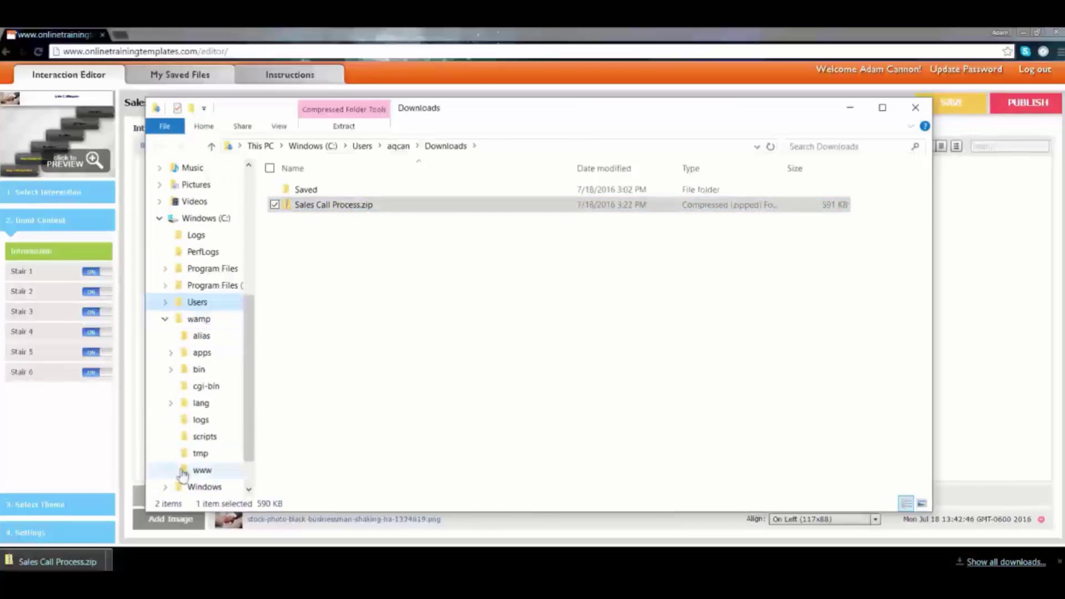
click(345, 126)
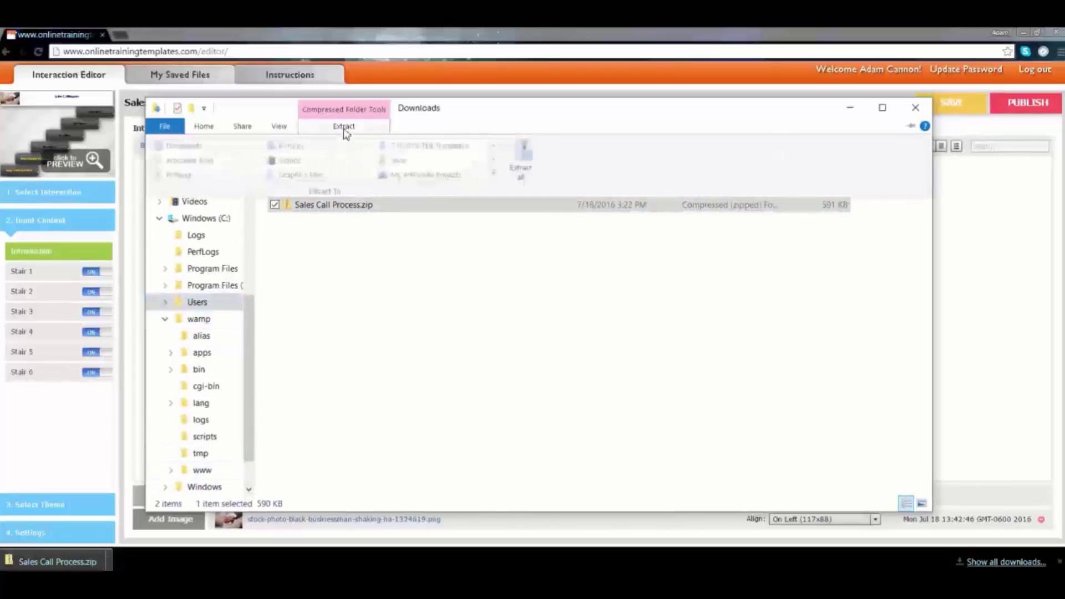
click(529, 162)
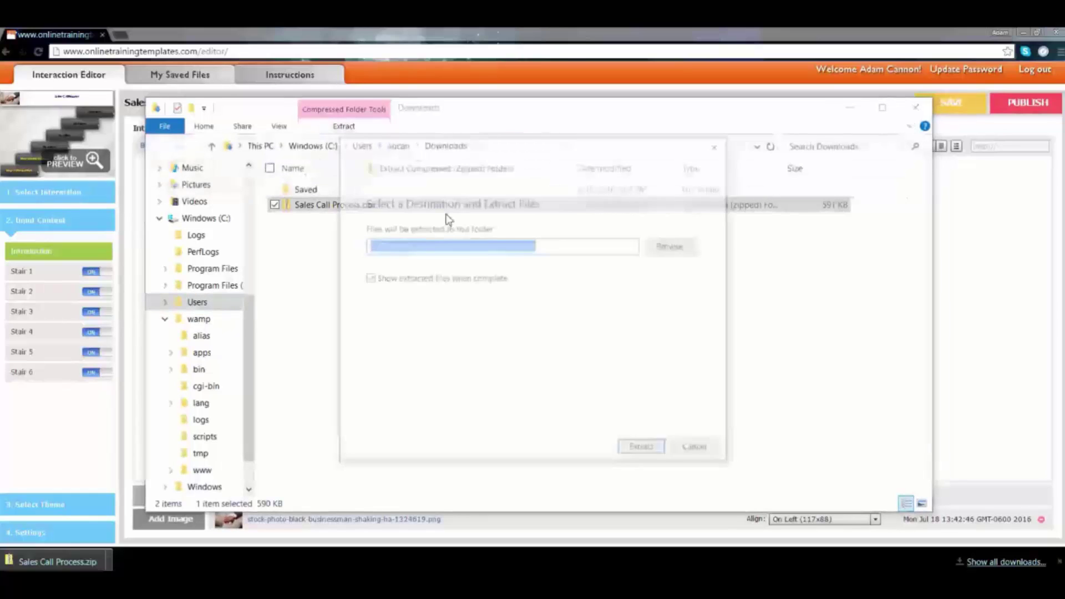
click(672, 246)
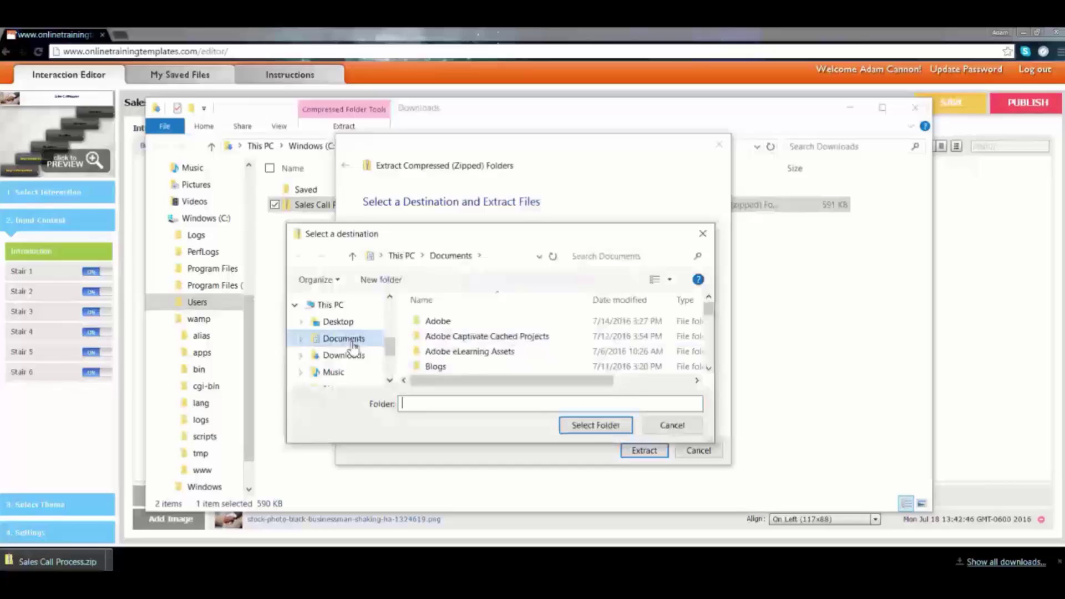
scroll(317, 351, down, 2)
Step: Create a new Sales folder inside C:\wamp\www and choose it as the destination
click(302, 350)
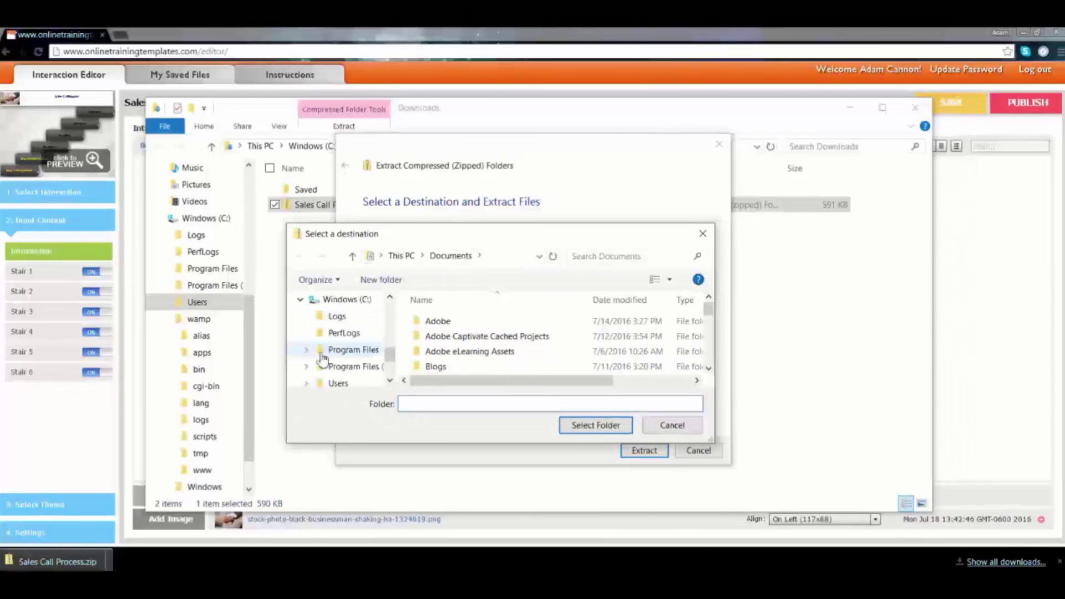
scroll(305, 356, down, 1)
click(306, 352)
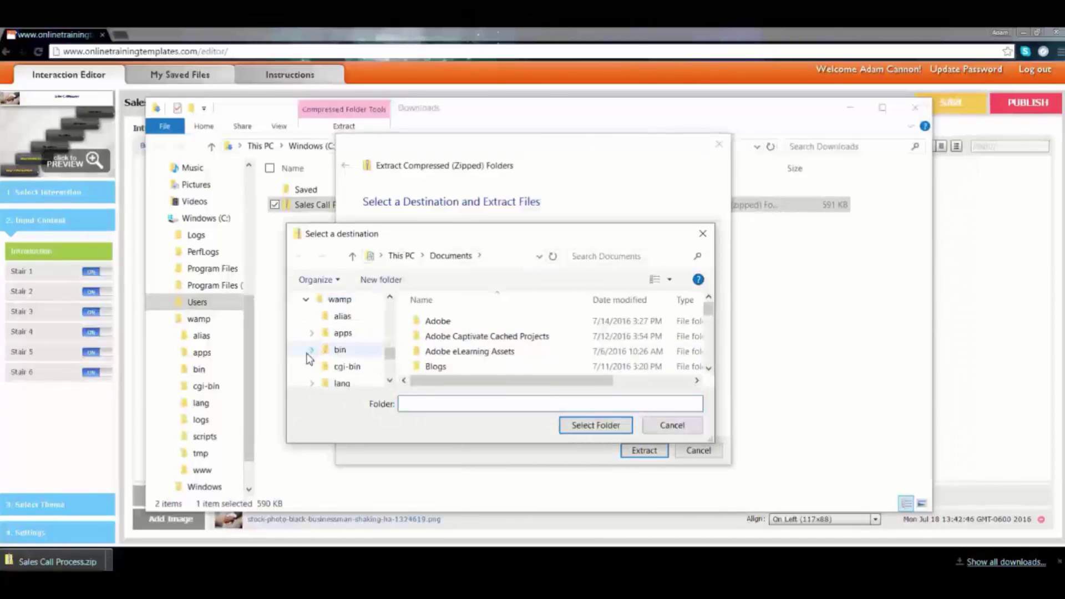
scroll(312, 364, down, 2)
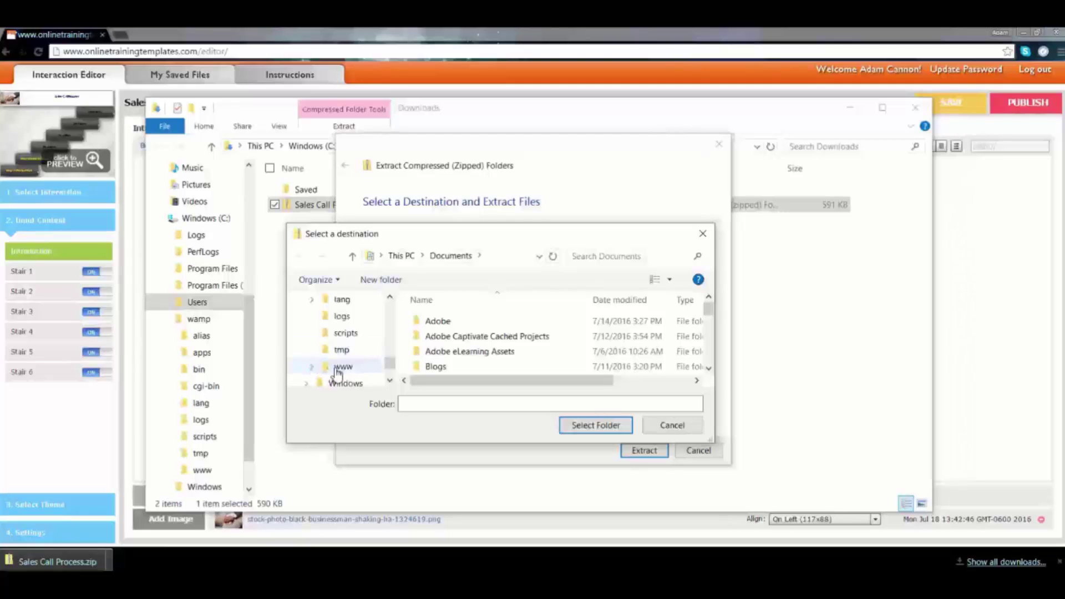
click(337, 369)
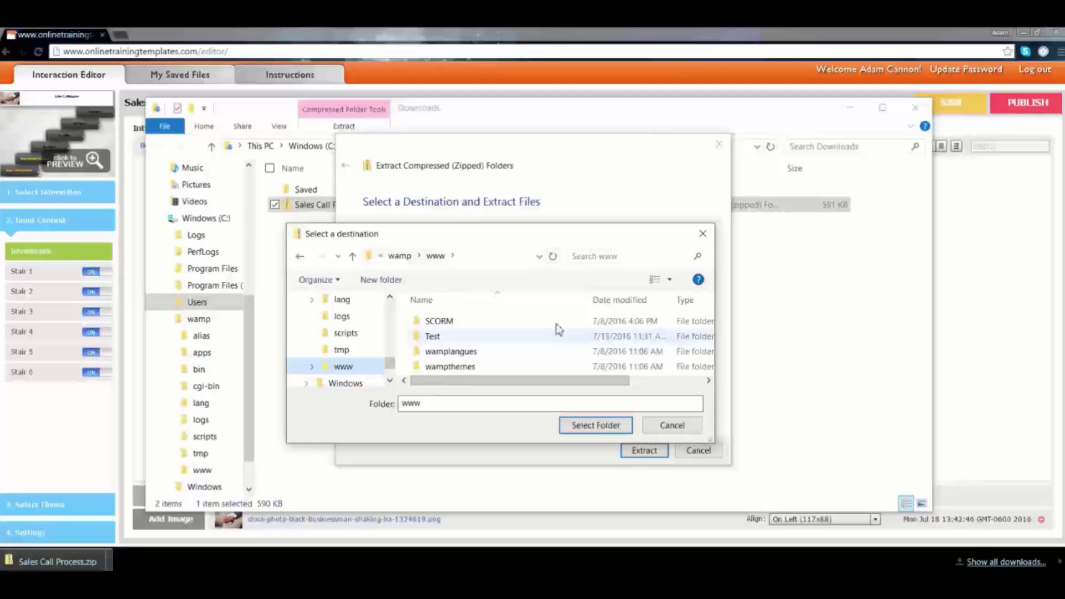
click(392, 283)
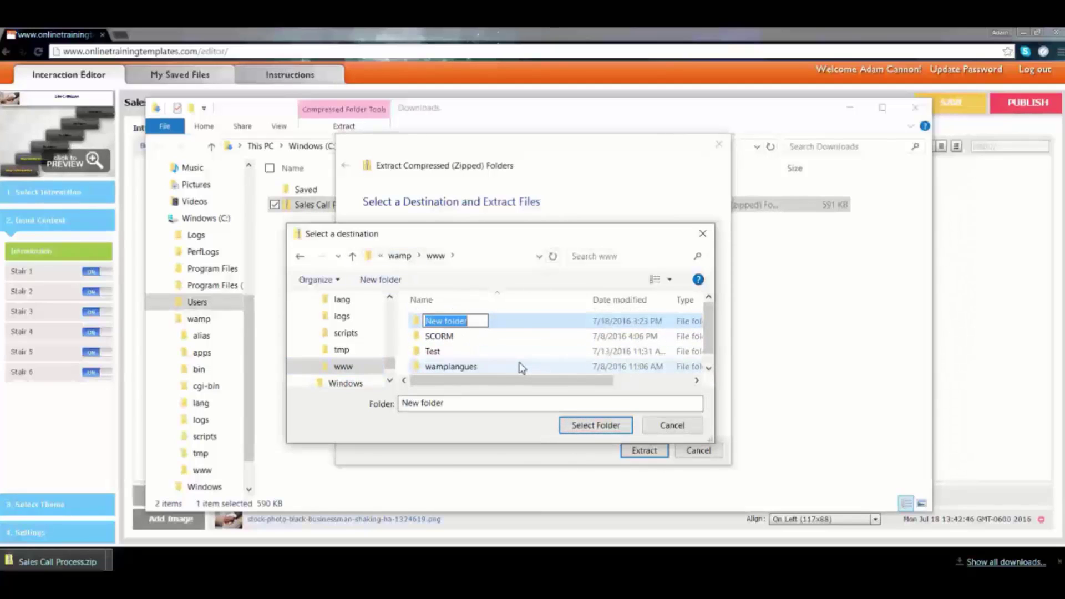
text(Sales)
key(Return)
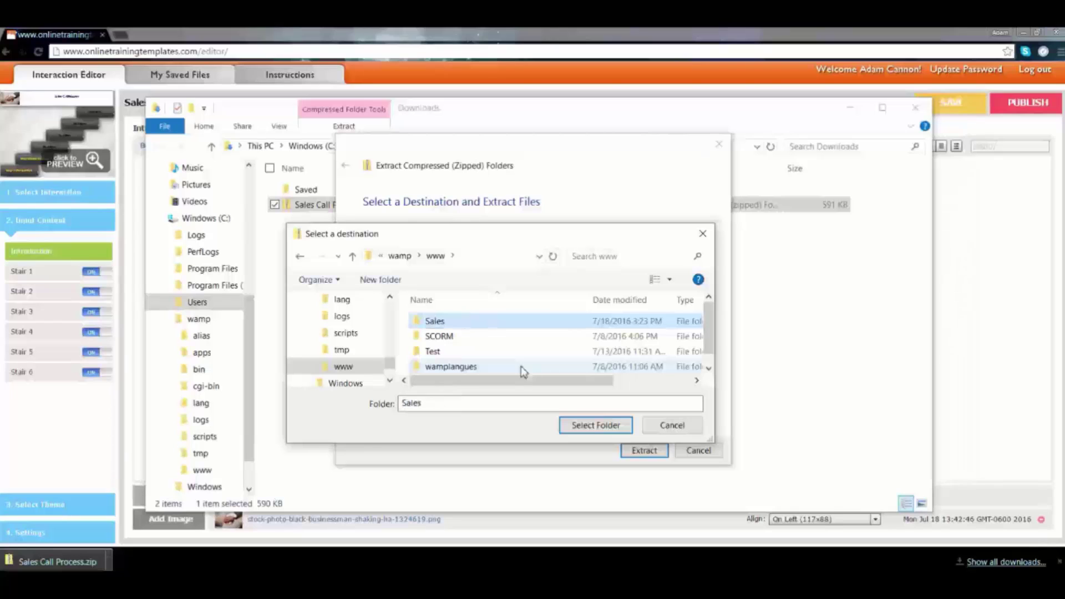
click(599, 426)
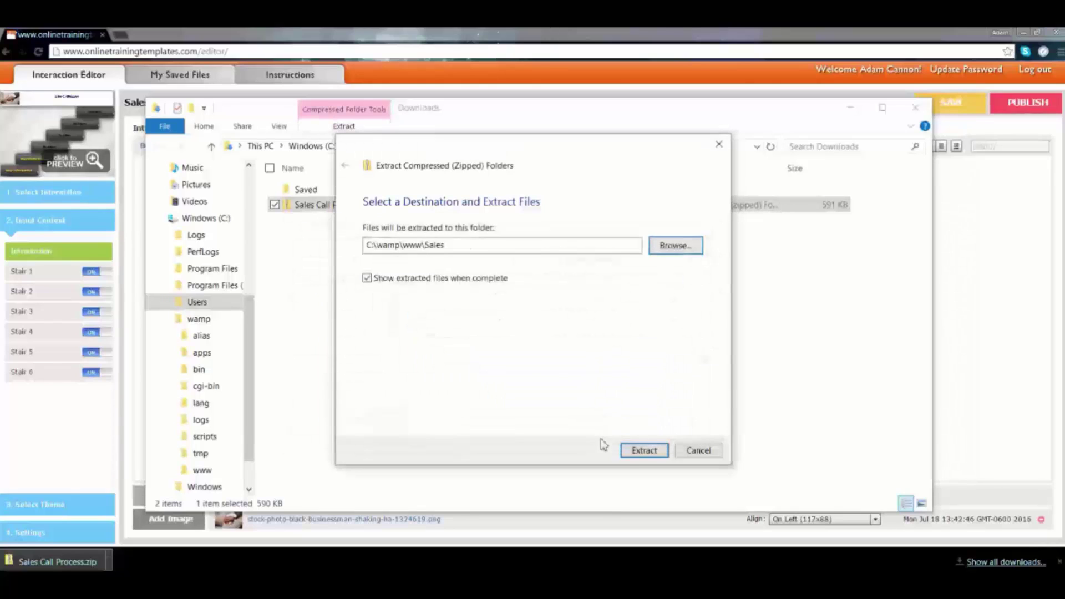
Step: Extract the files into C:\wamp\www\Sales, yielding core, interaction_stairs_up and index.html
click(638, 451)
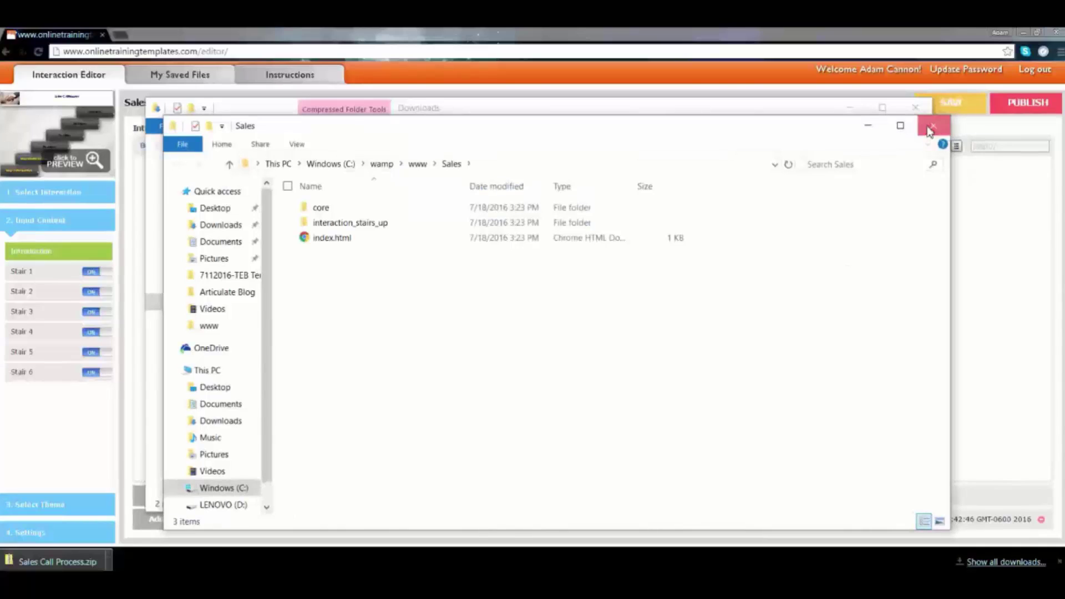
click(925, 134)
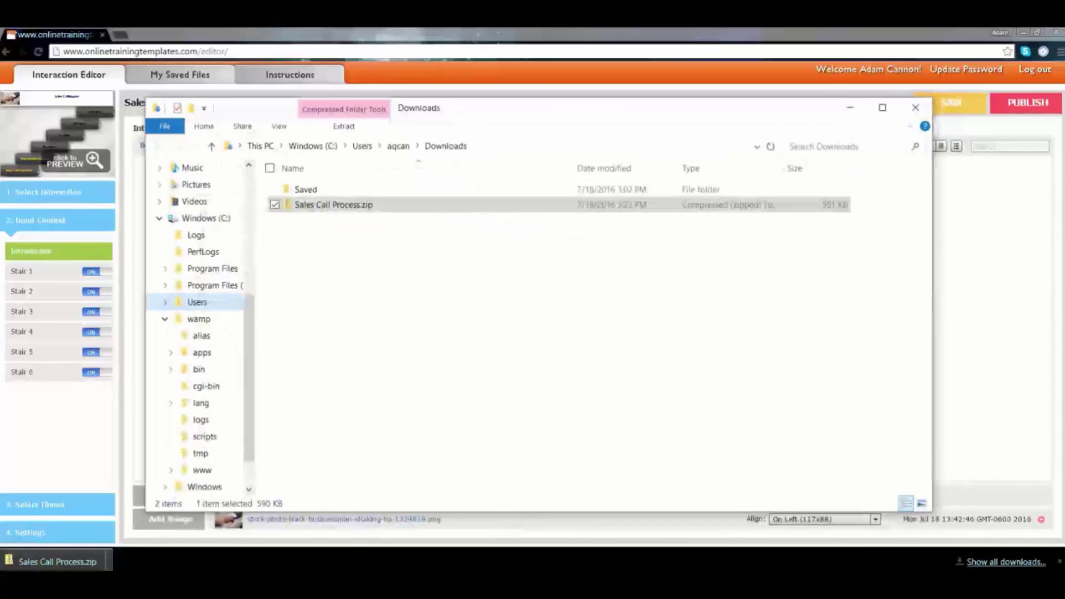
click(916, 595)
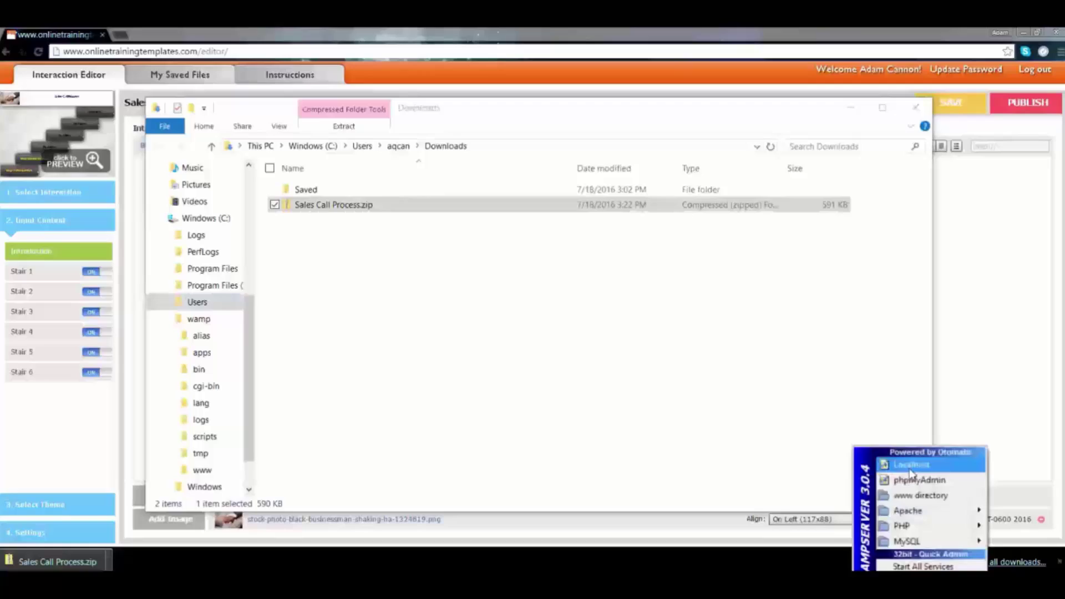
Step: Load the Sales stairs interaction from localhost and test the Step 2 initial contact popup
click(911, 466)
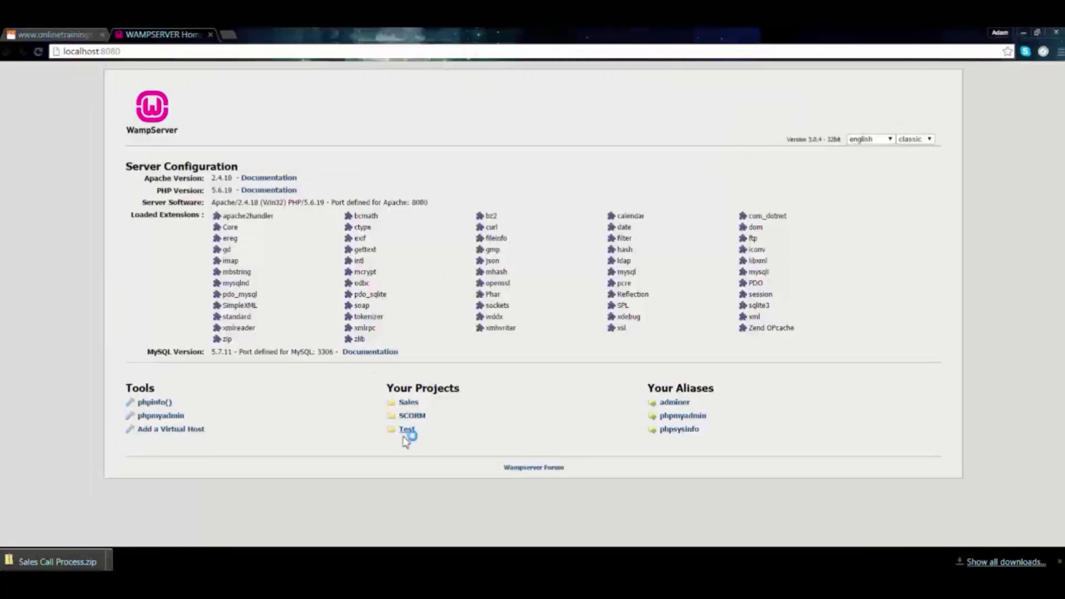
click(409, 403)
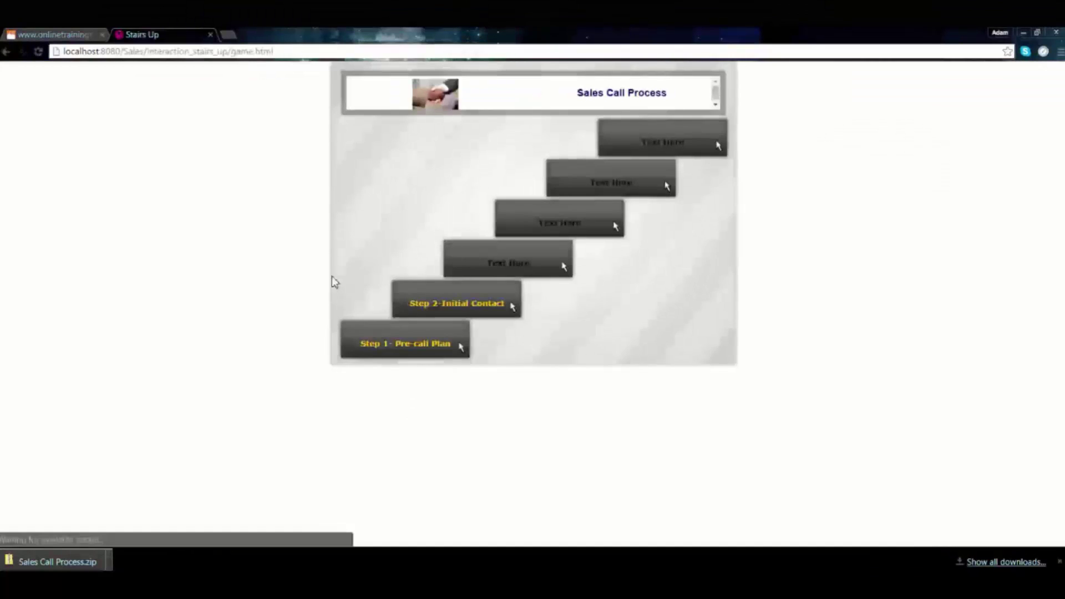
click(450, 311)
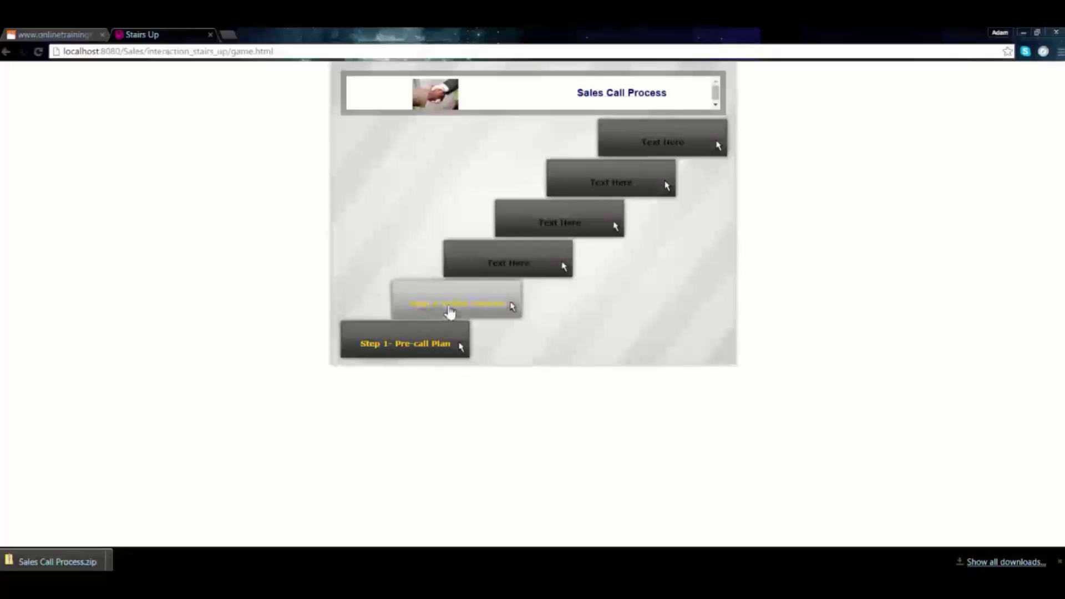
click(700, 87)
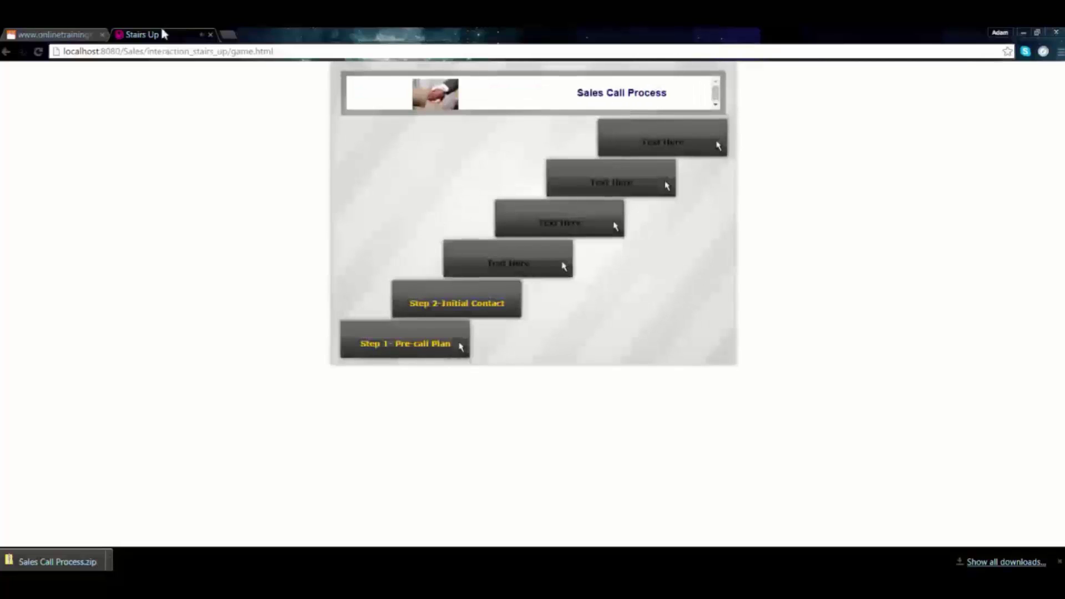
Step: Copy the localhost:8080/Sales/interaction_stairs_up/game.html address
click(124, 51)
right_click(123, 52)
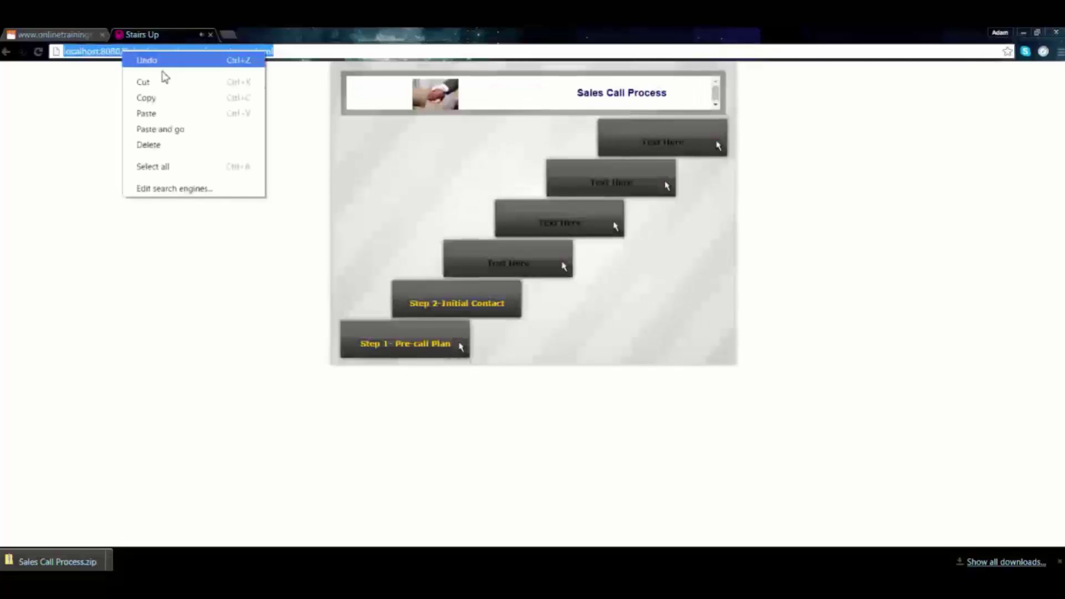
click(185, 98)
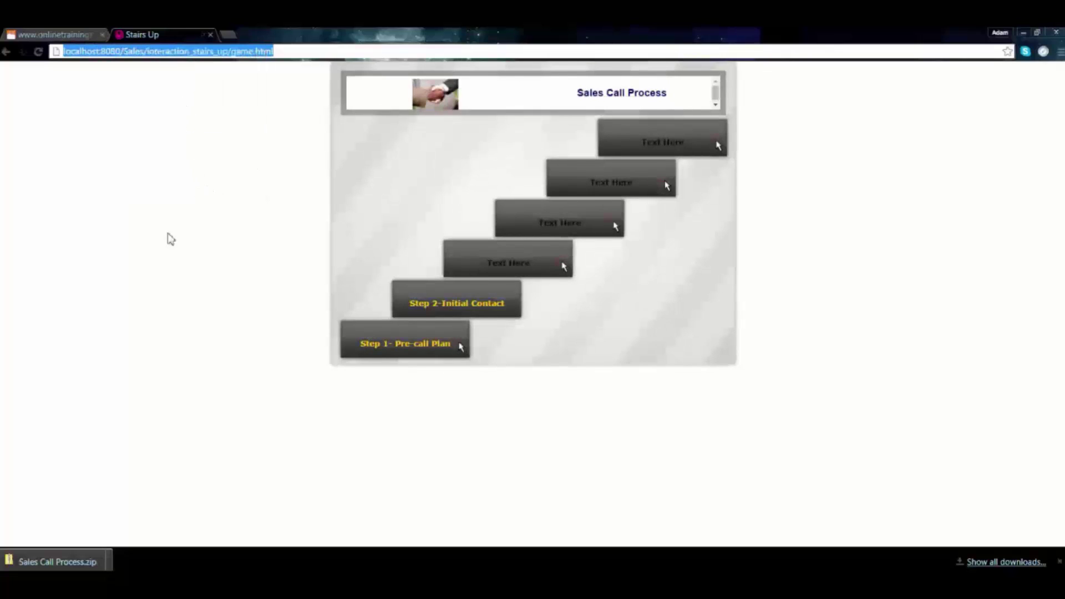
Step: Return to Storyline and delete slide 1.2 with the old web object
click(1024, 33)
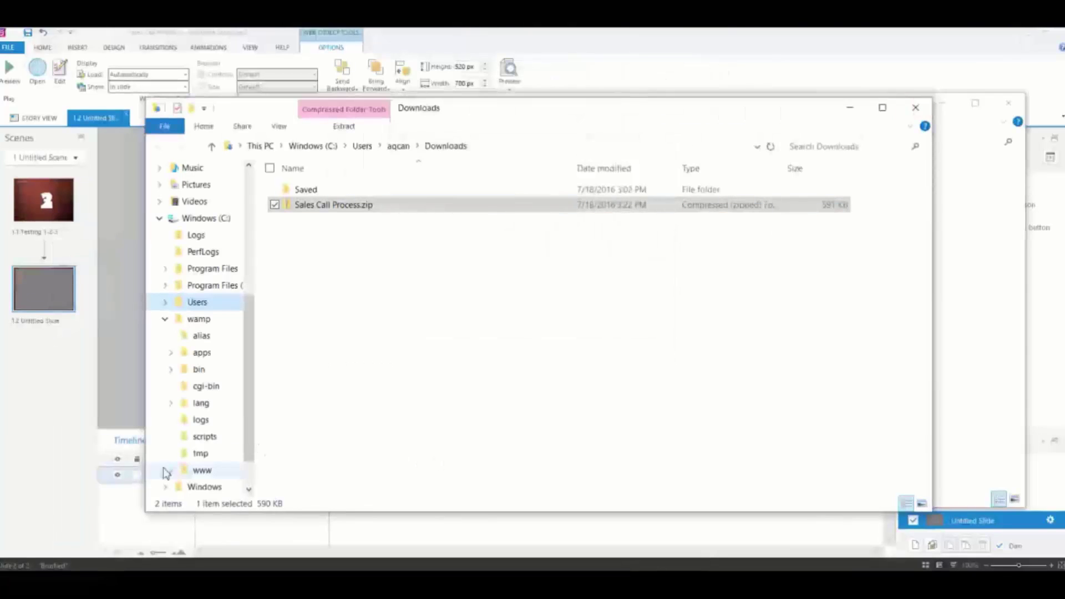
click(59, 367)
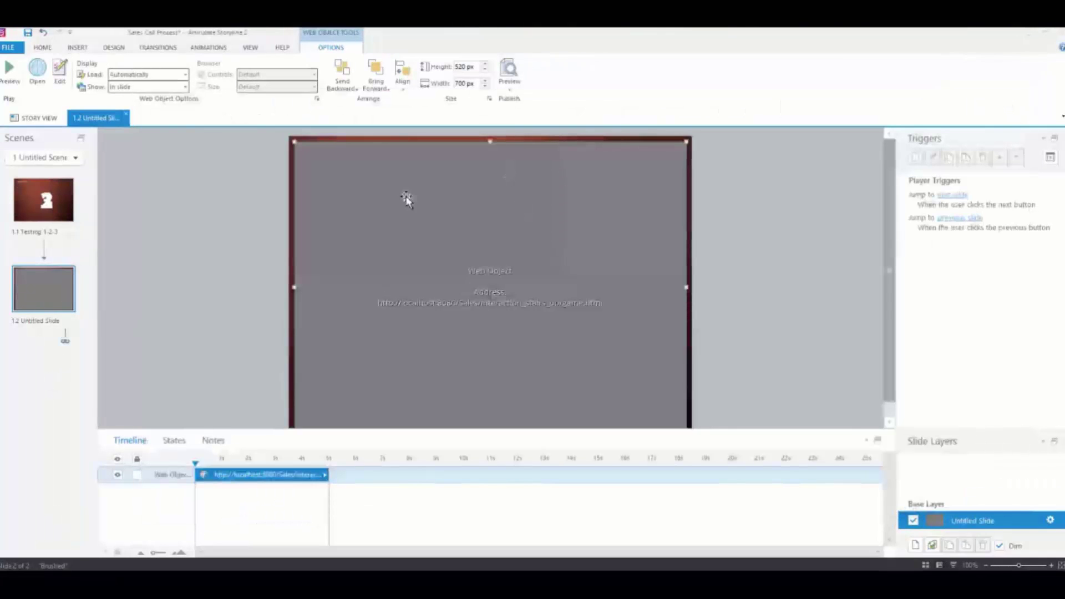
right_click(47, 300)
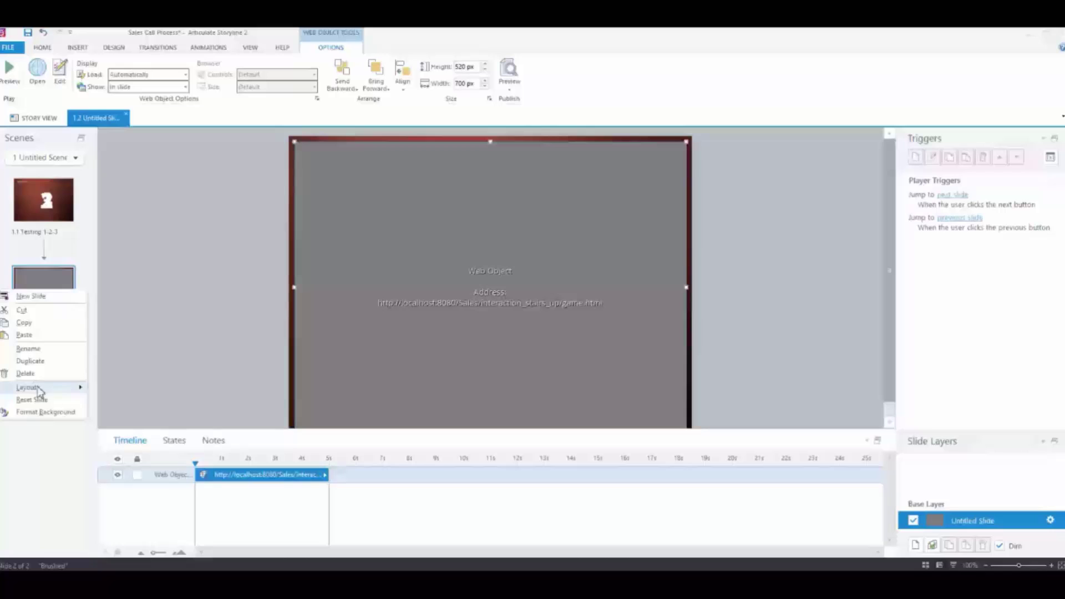
click(25, 374)
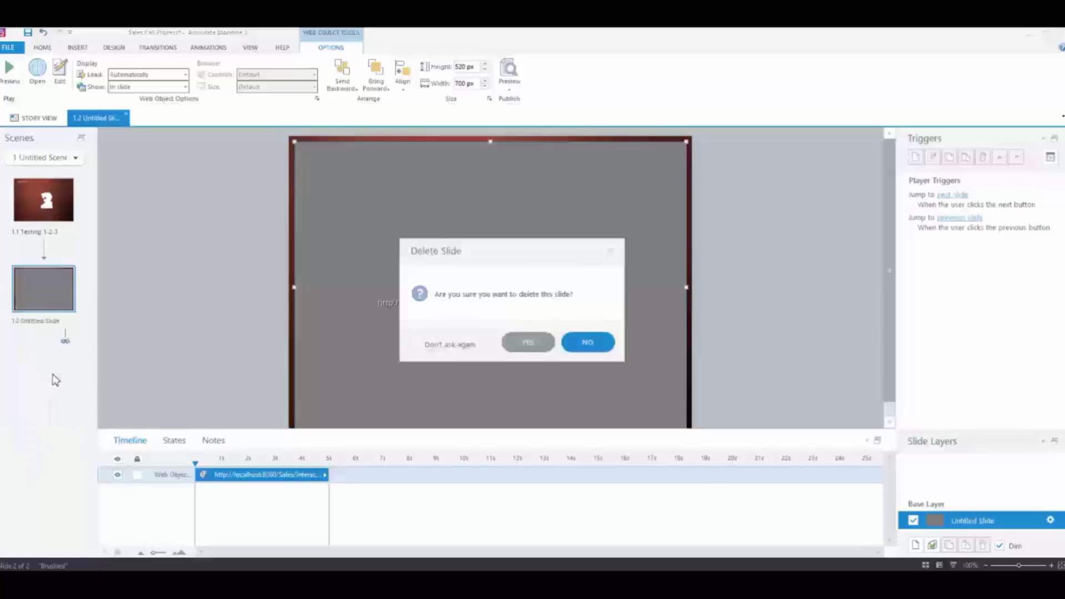
click(528, 343)
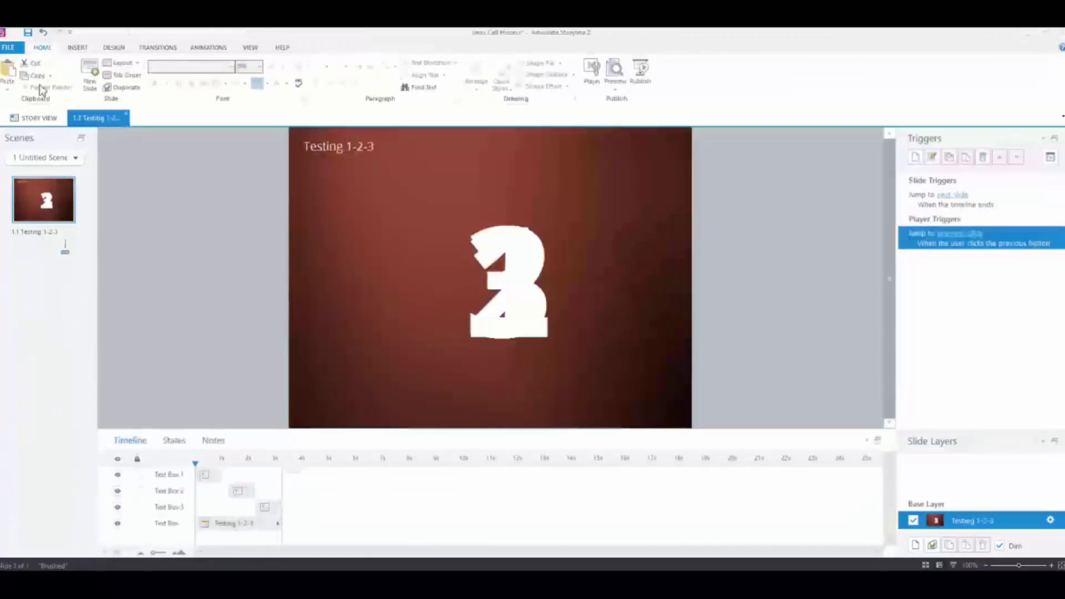
Step: Insert a new slide using the Blank basic layout
click(77, 48)
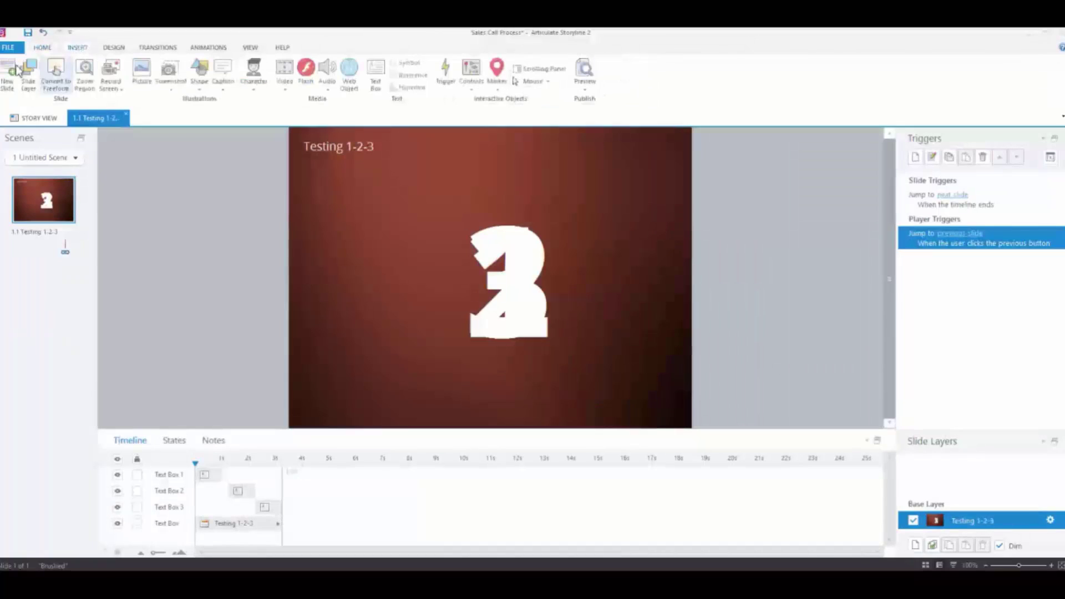
click(11, 75)
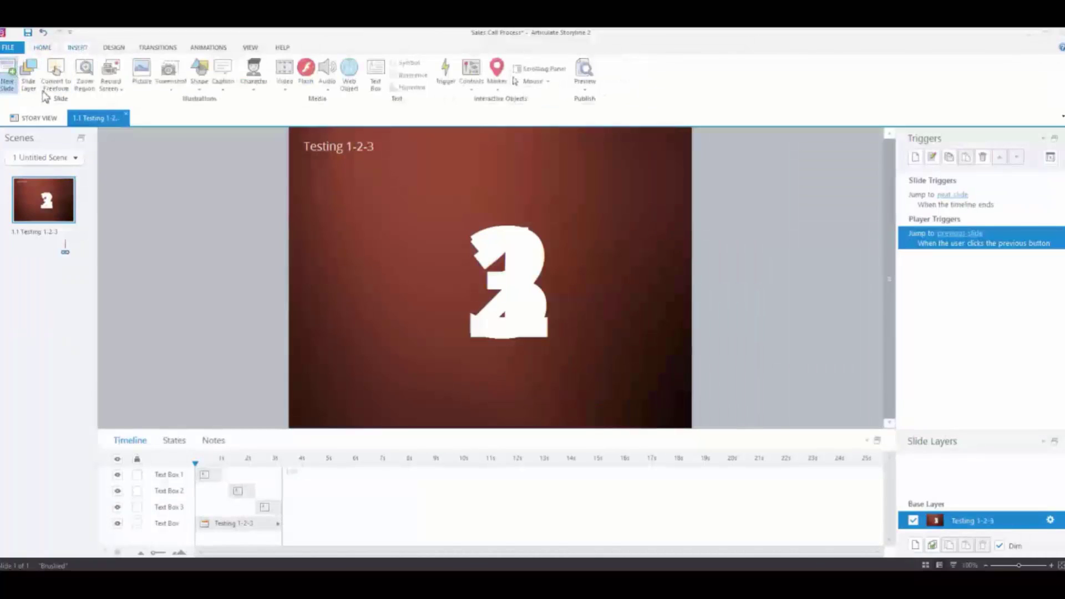
click(721, 217)
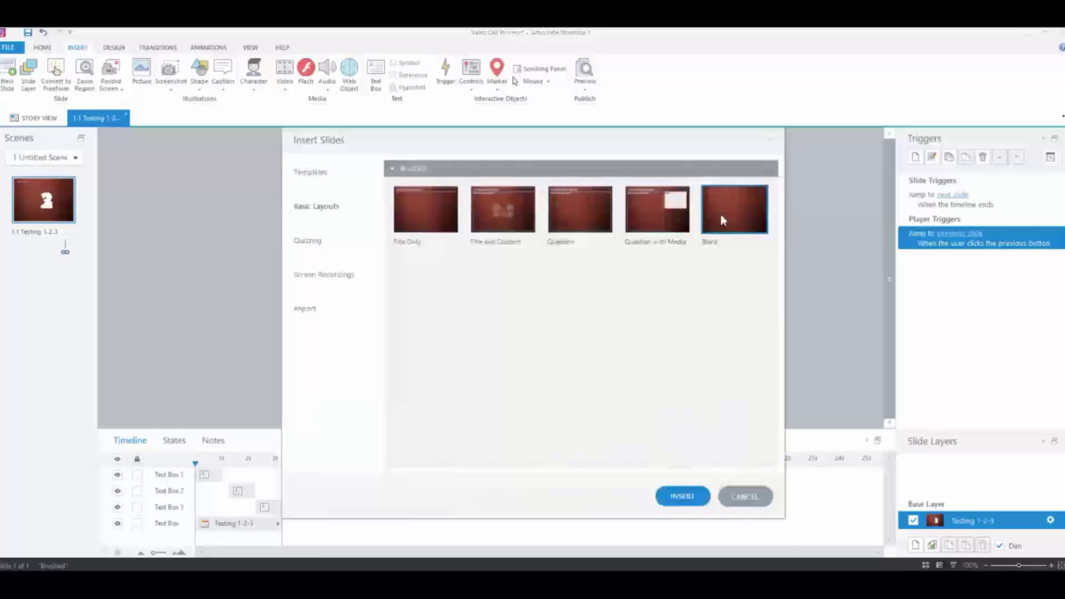
click(683, 496)
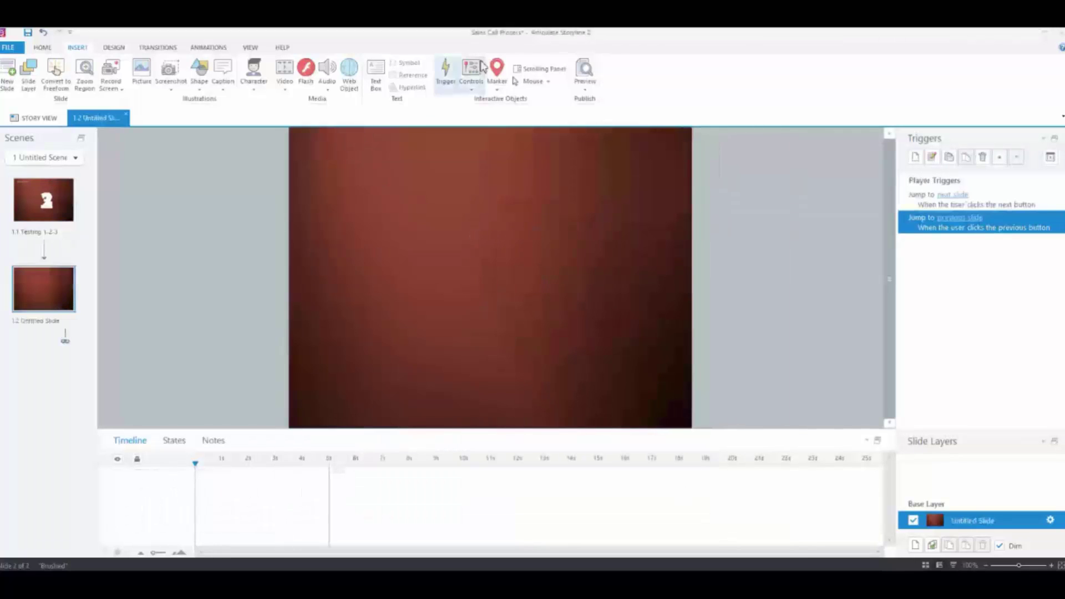
Step: Add a web object pointing to the pasted localhost game.html URL, displayed in the slide
click(350, 74)
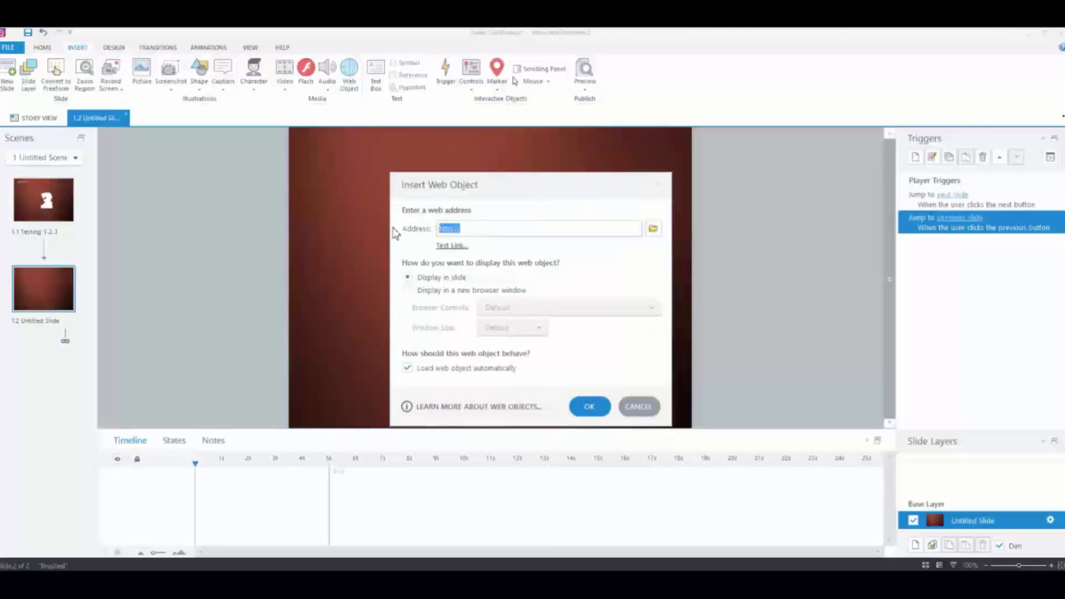
key(ctrl+v)
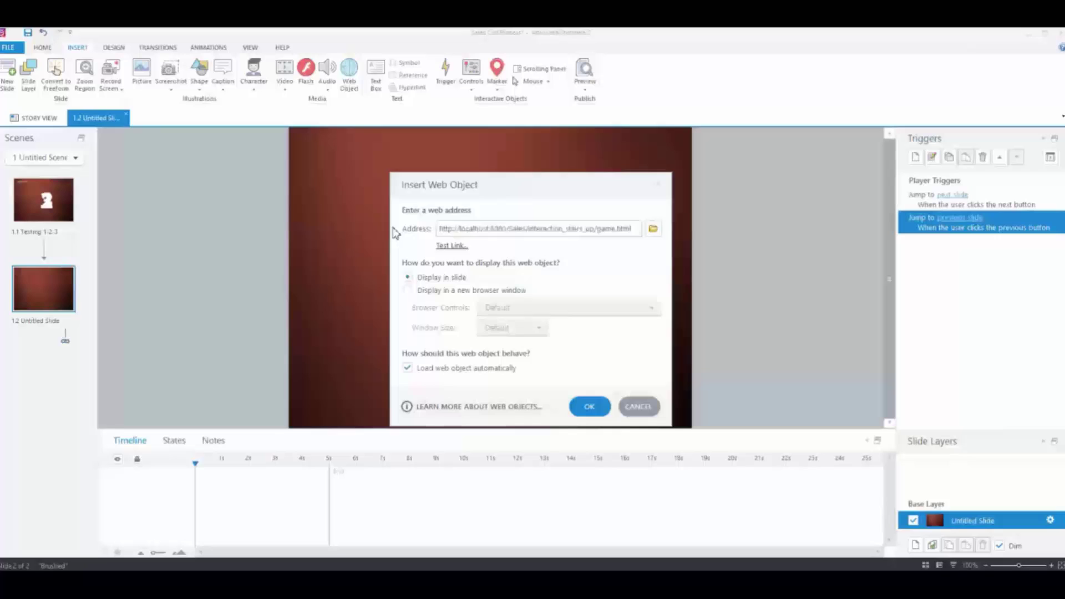
click(591, 407)
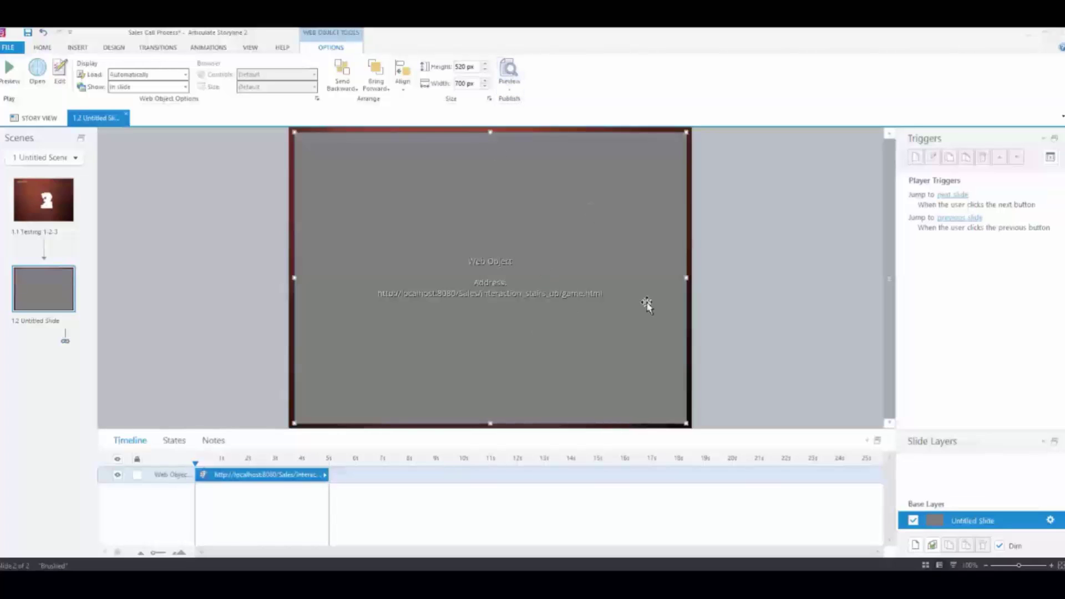
click(509, 87)
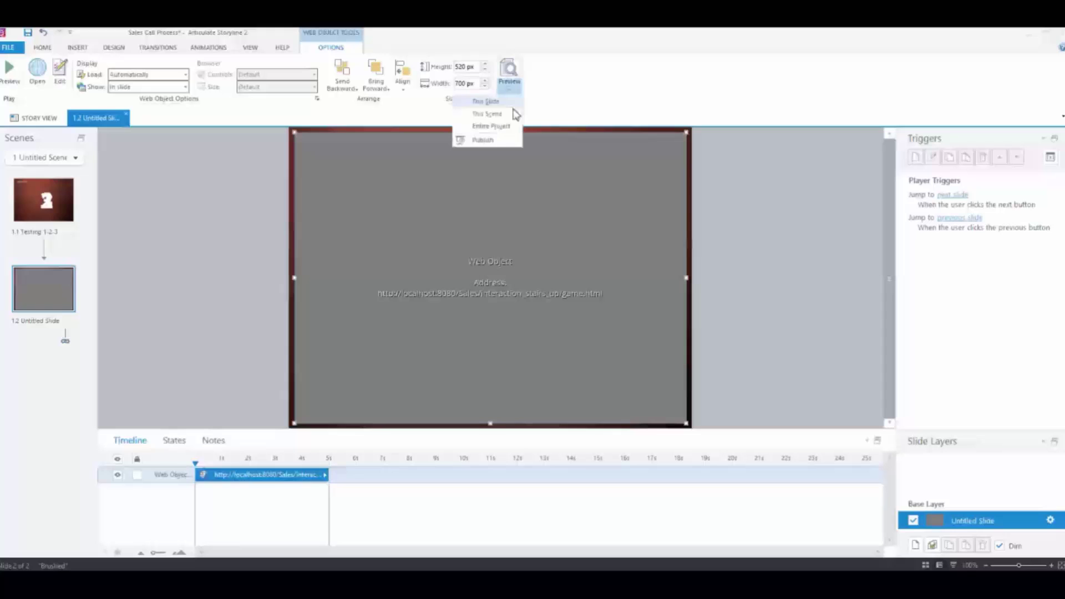
click(491, 140)
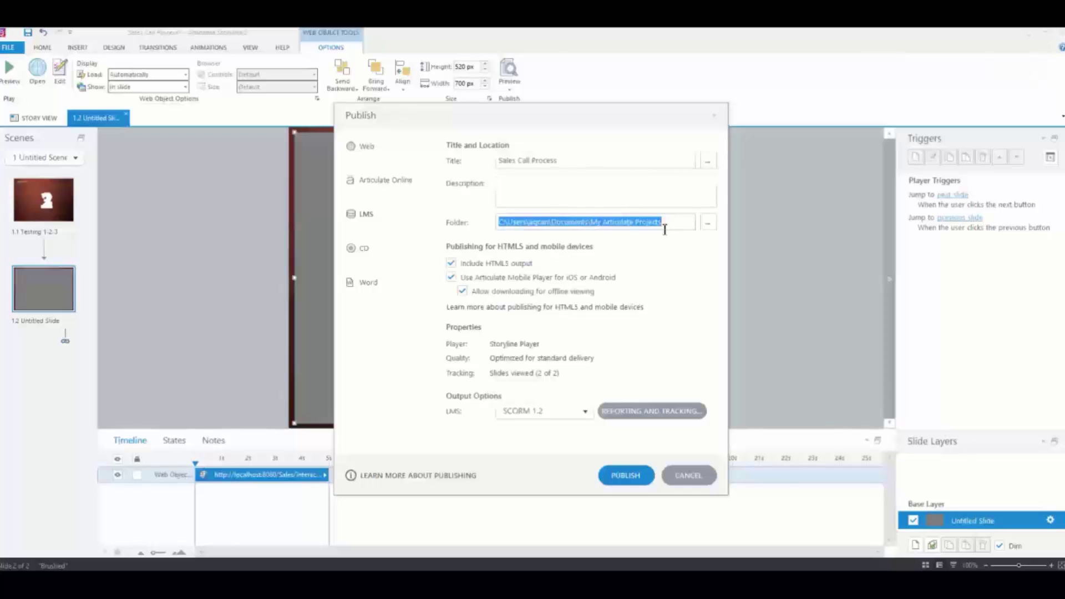
click(707, 222)
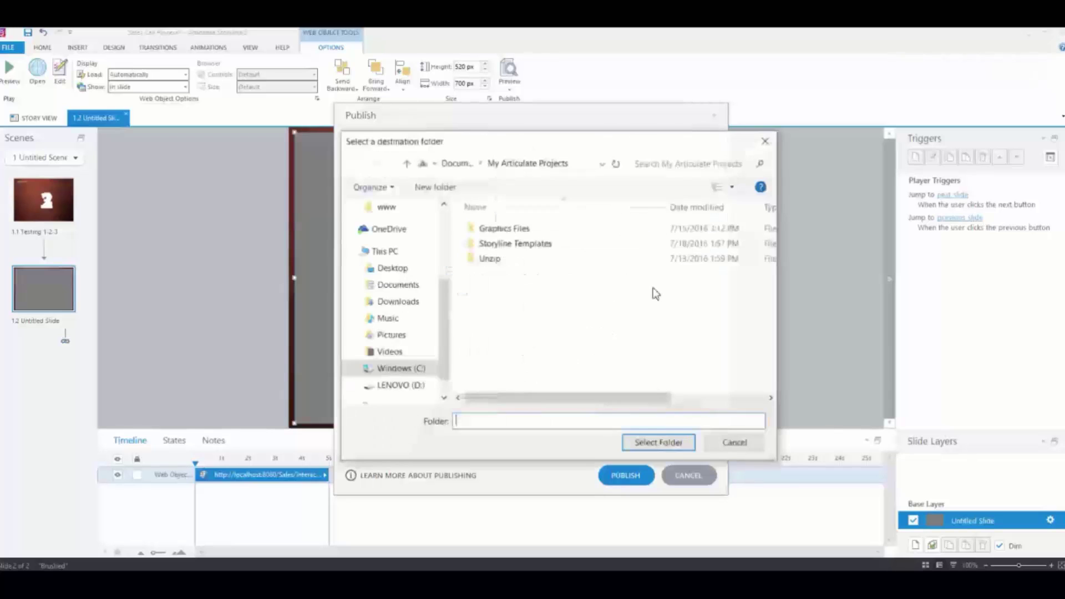
mouse_move(399, 369)
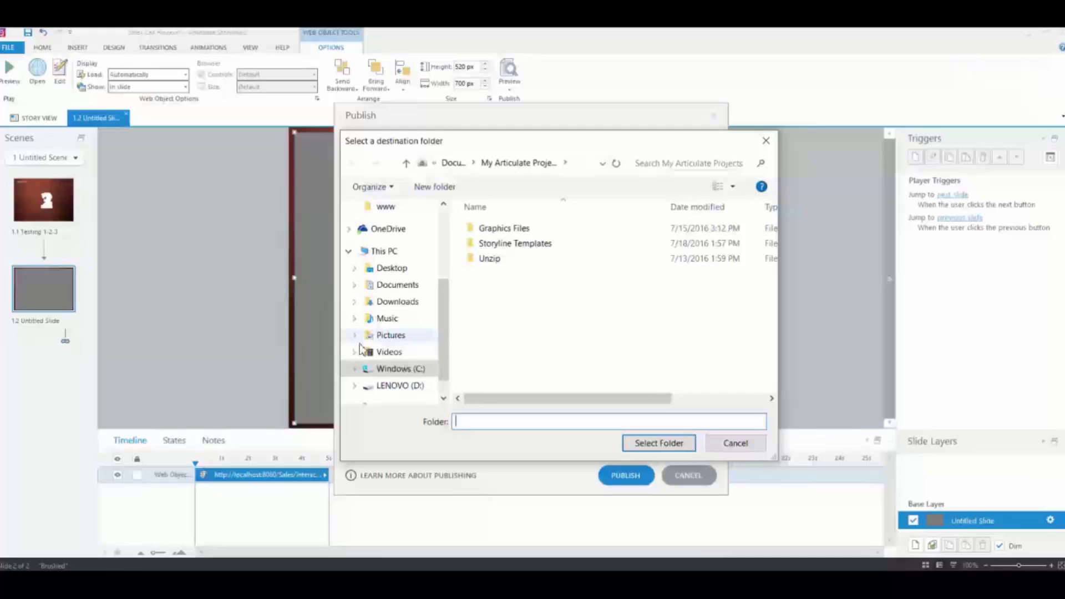
click(353, 371)
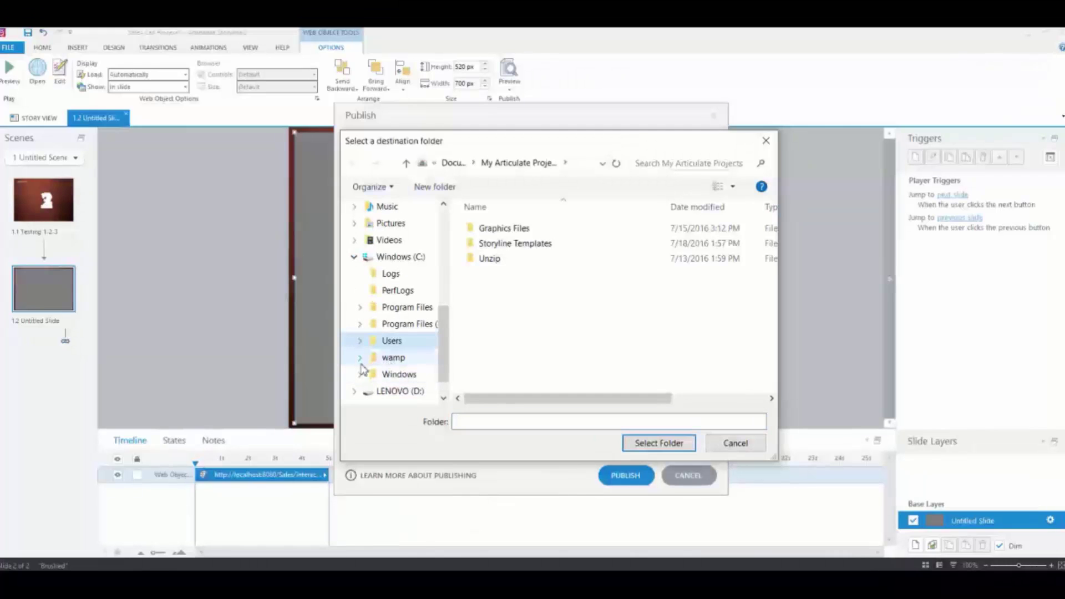
click(361, 358)
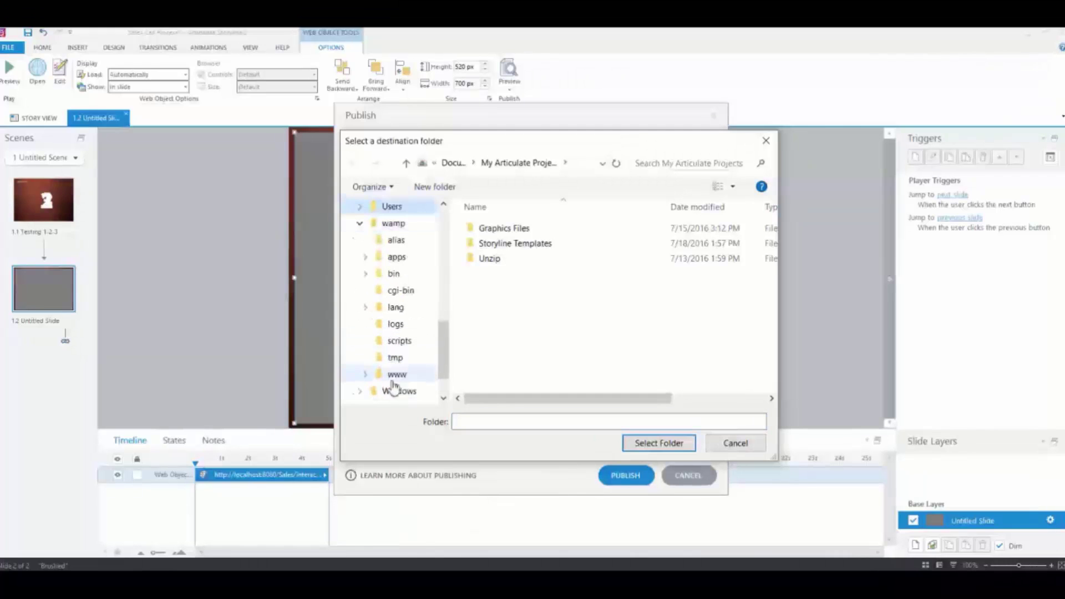
click(368, 375)
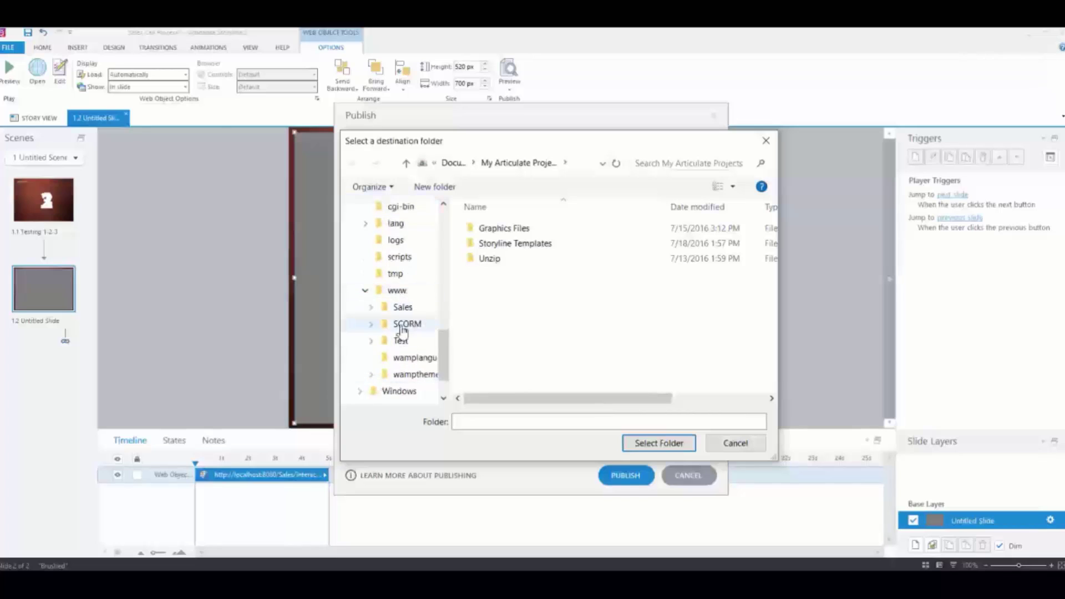
click(397, 290)
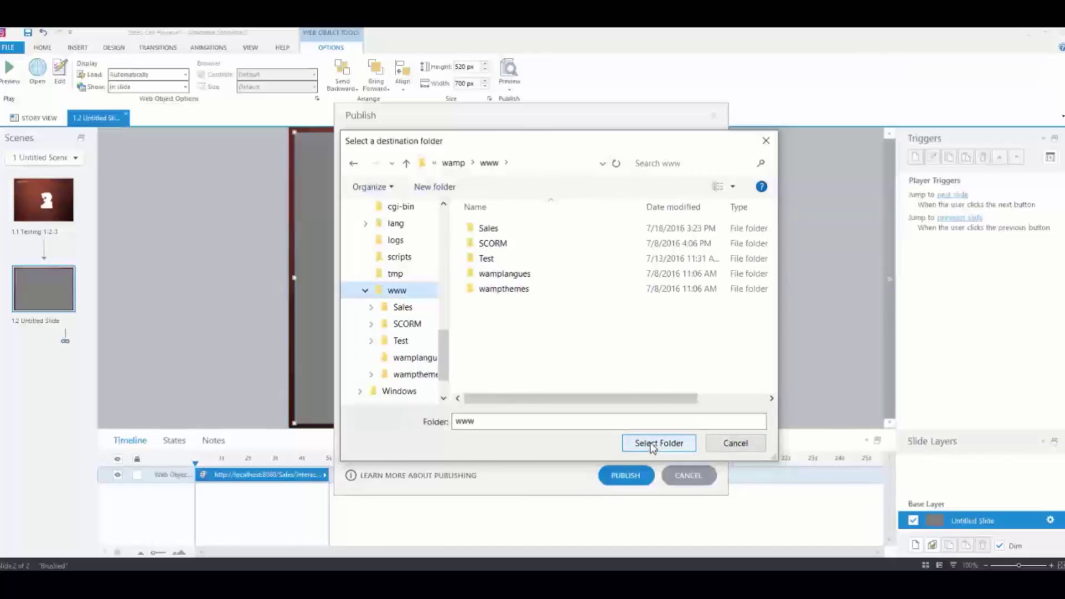
click(653, 447)
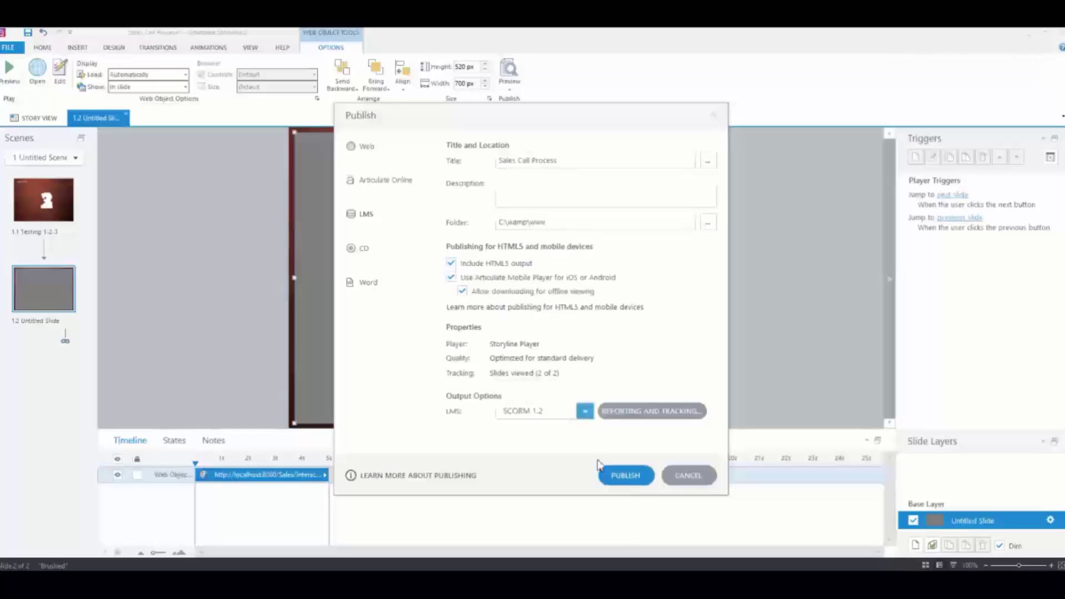
Step: Publish the Sales Call Process course and dismiss the success notice
click(626, 475)
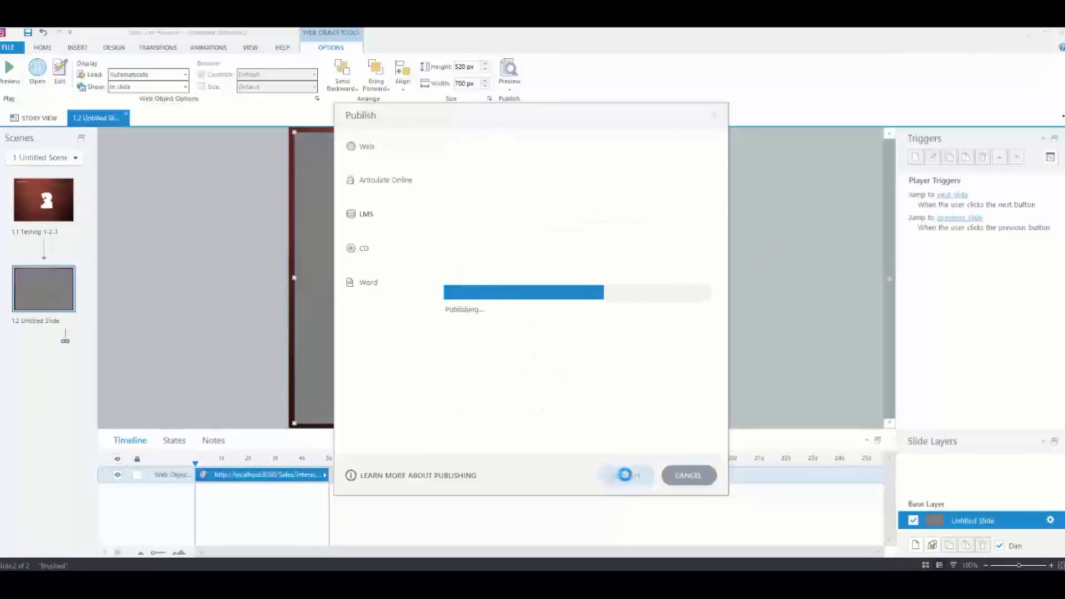
click(619, 396)
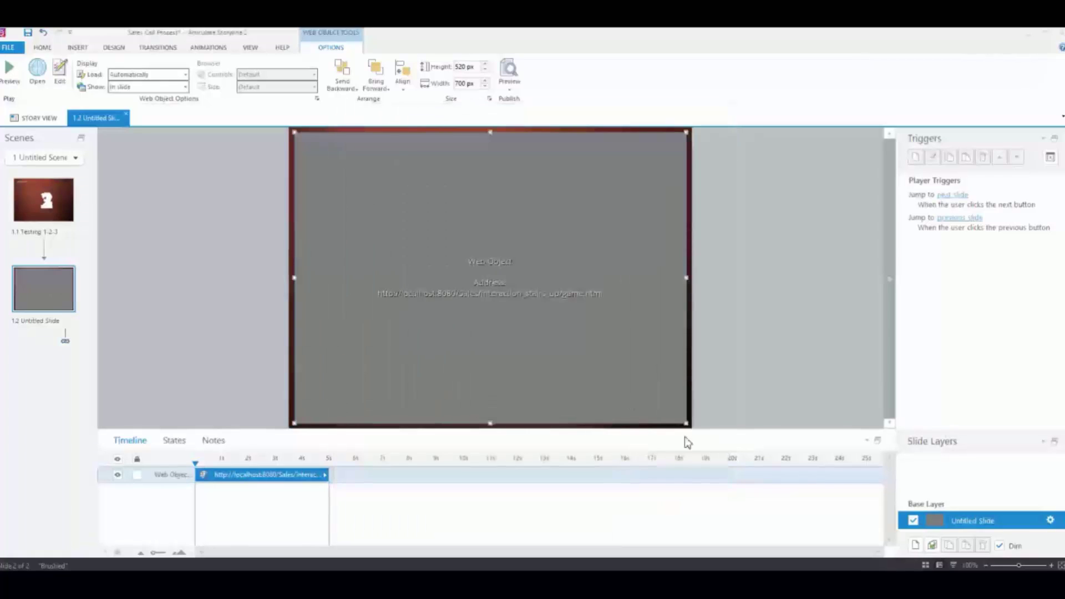
Step: From localhost, launch the Sales Call Process Storyline output's story.html
click(891, 583)
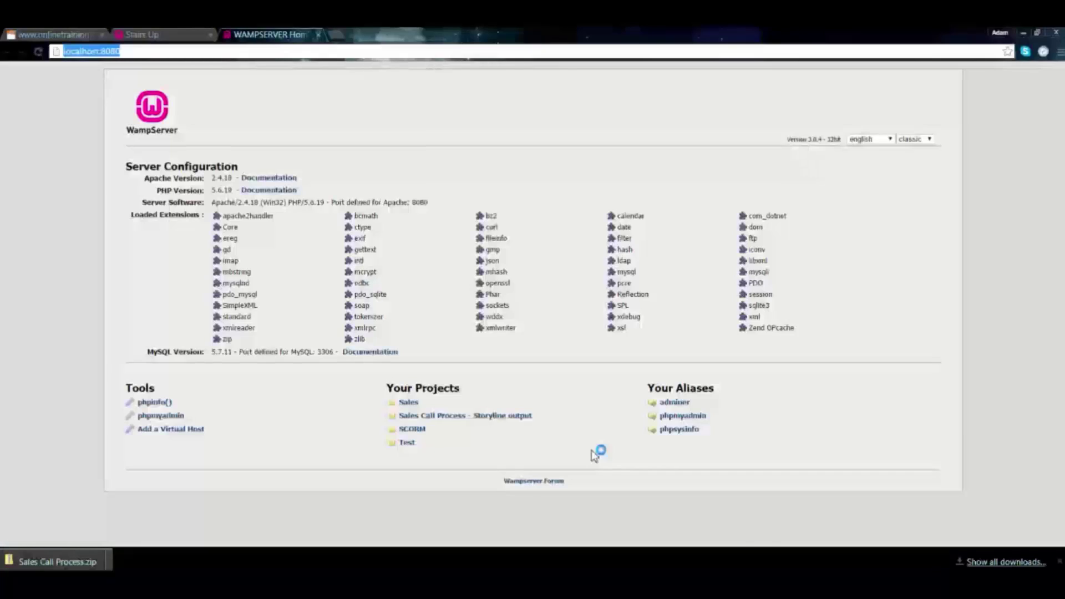
click(453, 417)
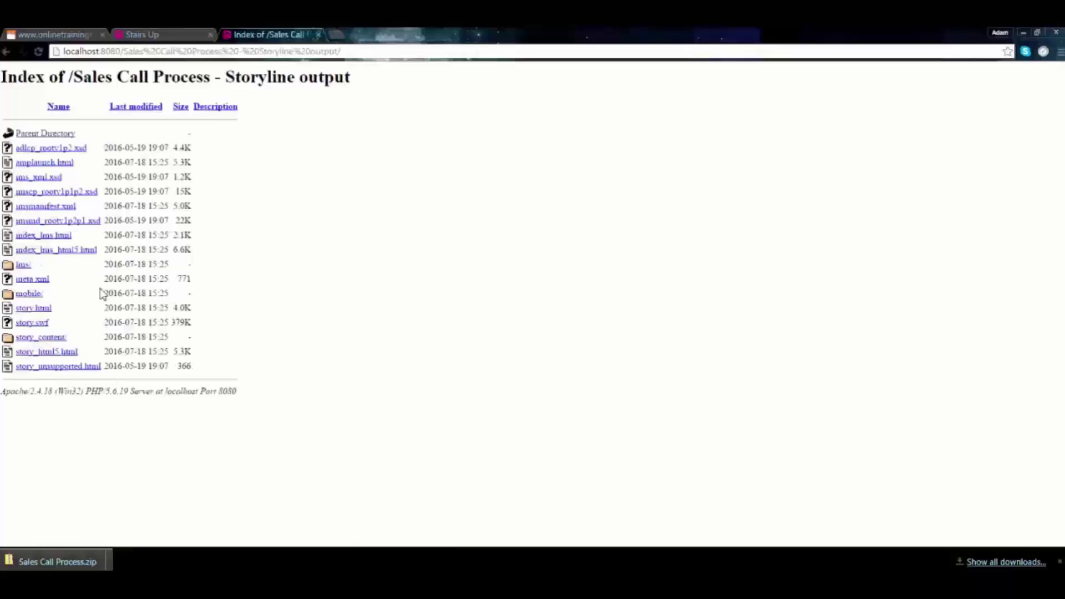
click(37, 309)
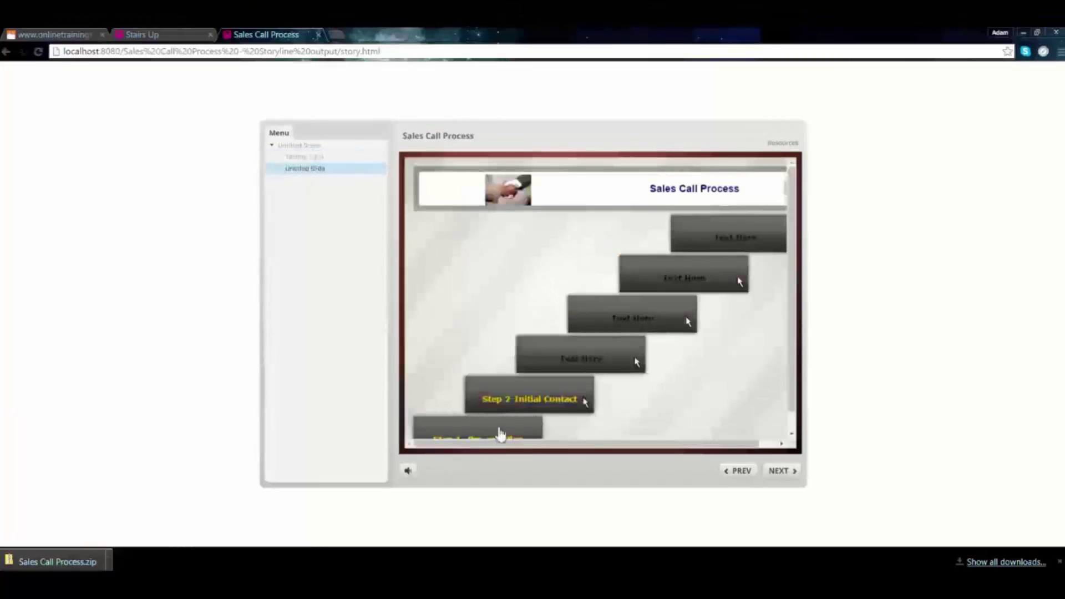
Step: In the embedded stairs interaction, open and close the Step 1 and Step 2 popups
click(500, 431)
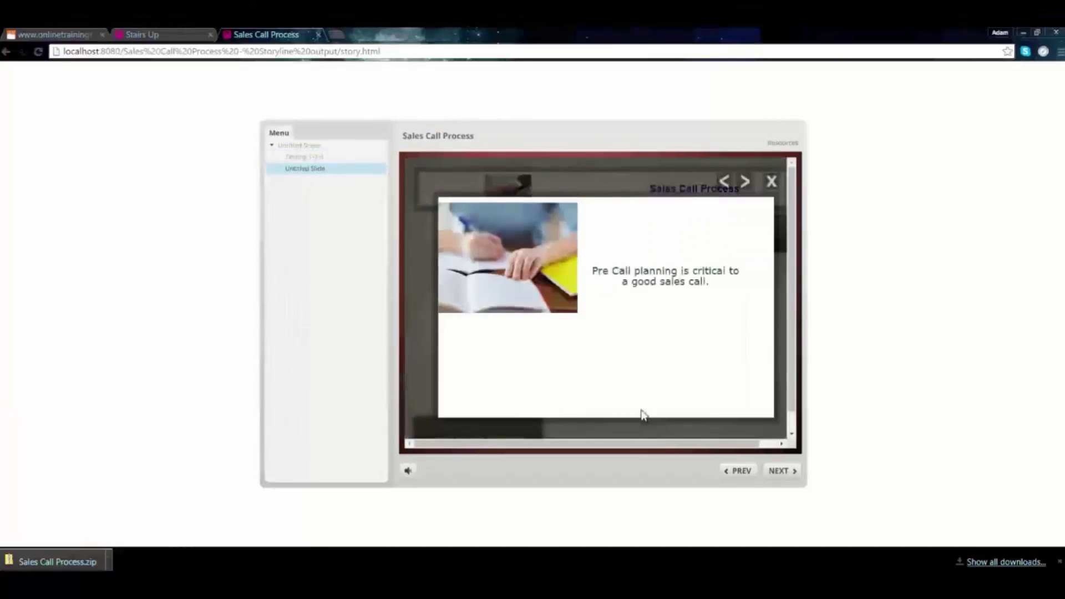
click(771, 181)
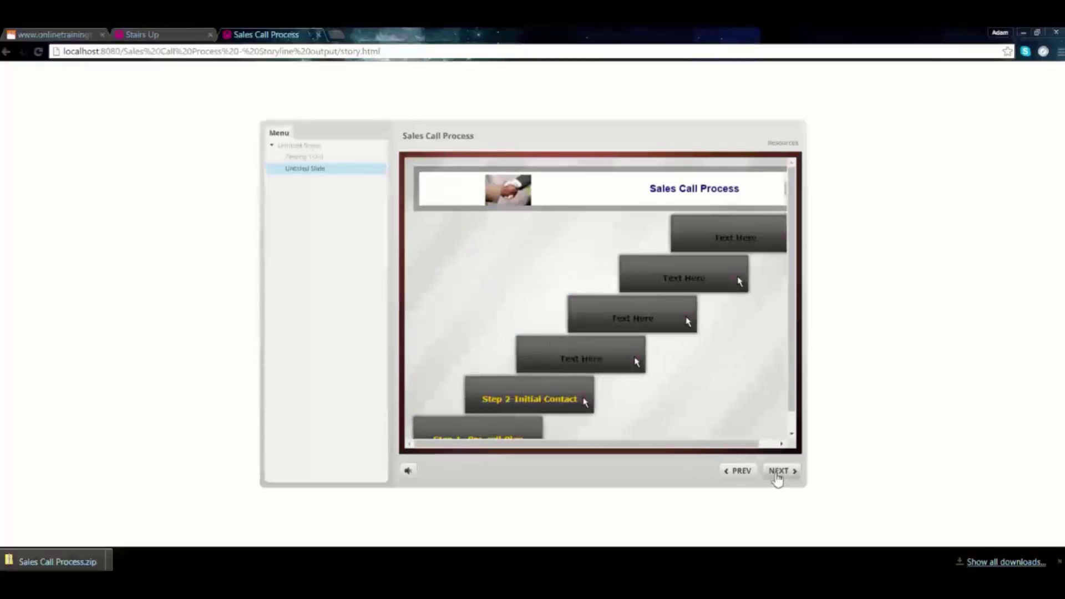
click(562, 399)
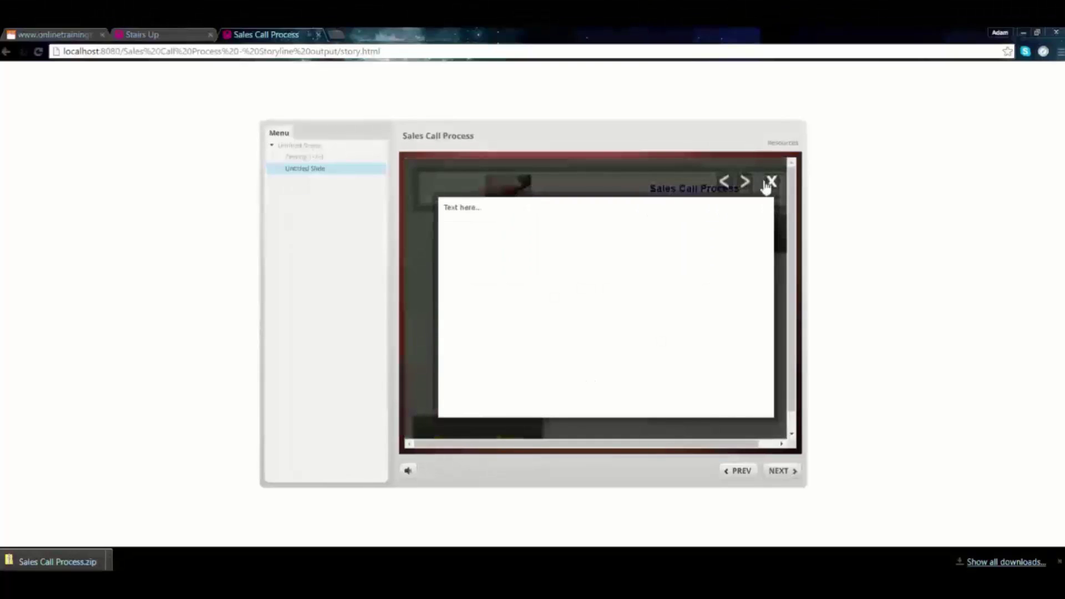
click(770, 183)
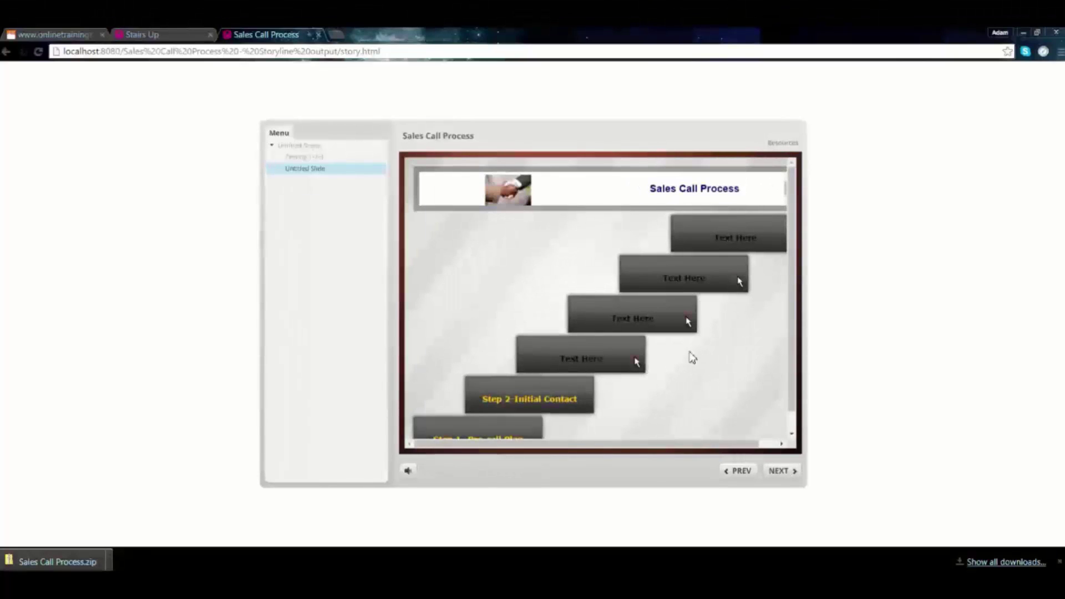